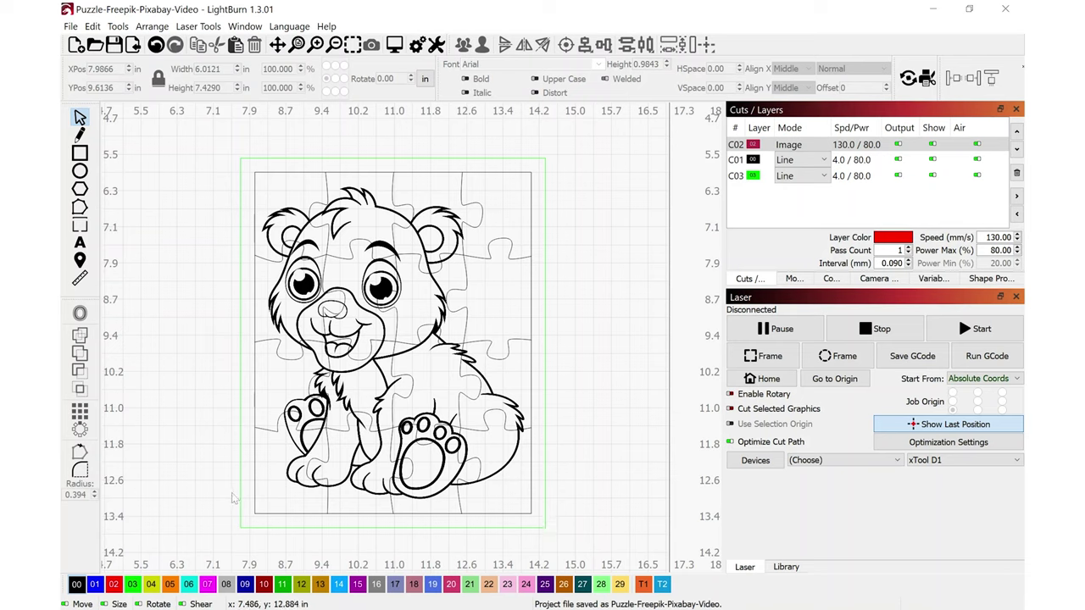
Nudge the bear image inside the puzzle grid to X 8.0563 in, Y 9.4560 in.
{"action": "key", "text": "Delete"}
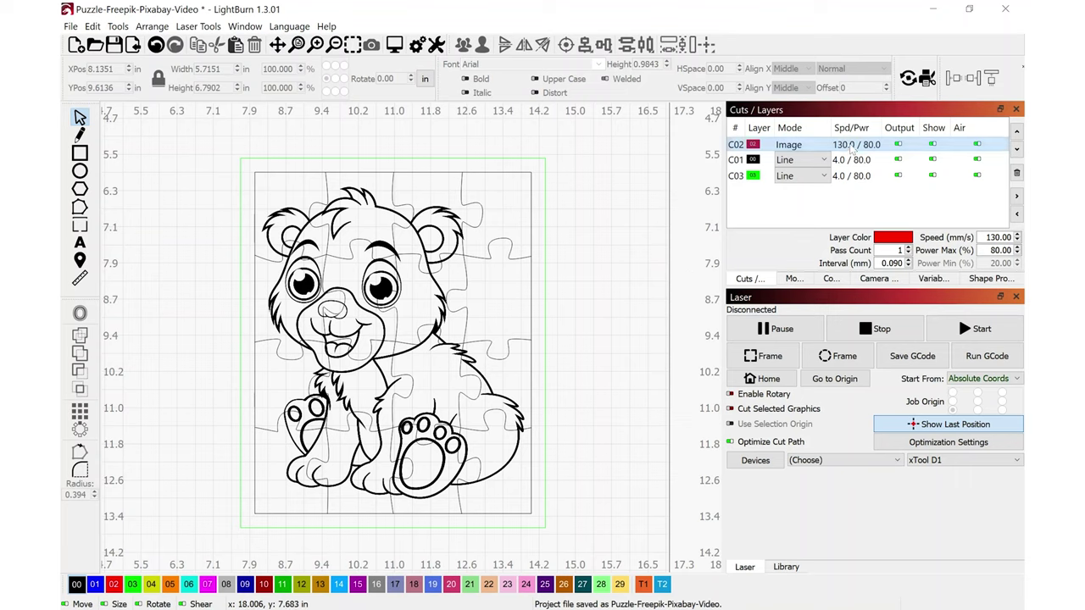
{"action": "left_click", "coordinate": [400, 343]}
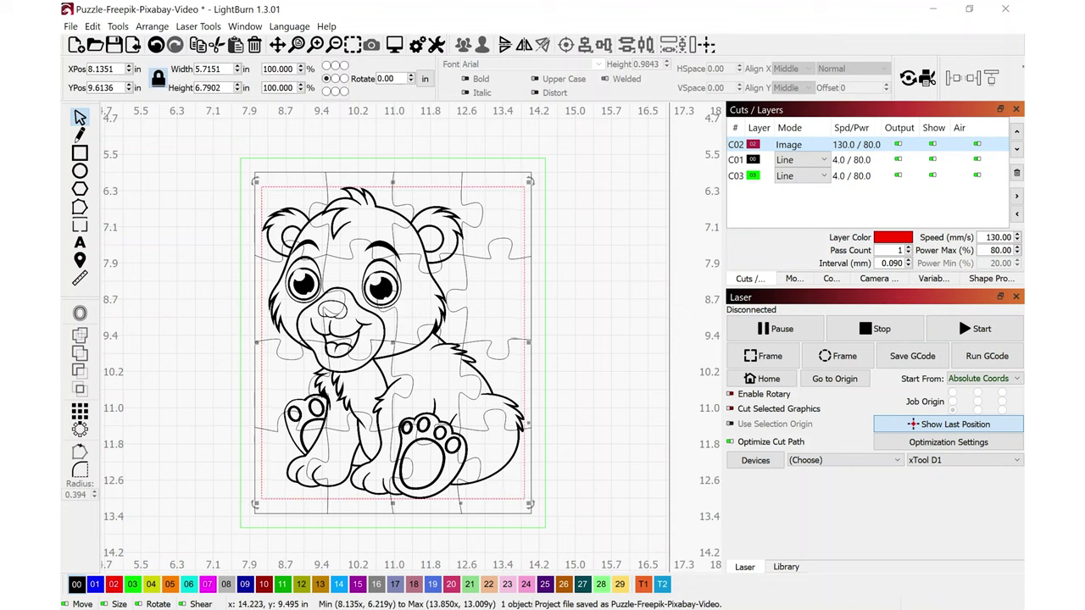
{"action": "mouse_move", "coordinate": [396, 344]}
{"action": "left_mouse_down"}
{"action": "mouse_move", "coordinate": [262, 303]}
{"action": "mouse_move", "coordinate": [227, 267]}
{"action": "mouse_move", "coordinate": [355, 377]}
{"action": "mouse_move", "coordinate": [367, 328]}
{"action": "mouse_move", "coordinate": [496, 327]}
{"action": "mouse_move", "coordinate": [538, 350]}
{"action": "mouse_move", "coordinate": [378, 335]}
{"action": "mouse_move", "coordinate": [391, 337]}
{"action": "left_mouse_up"}
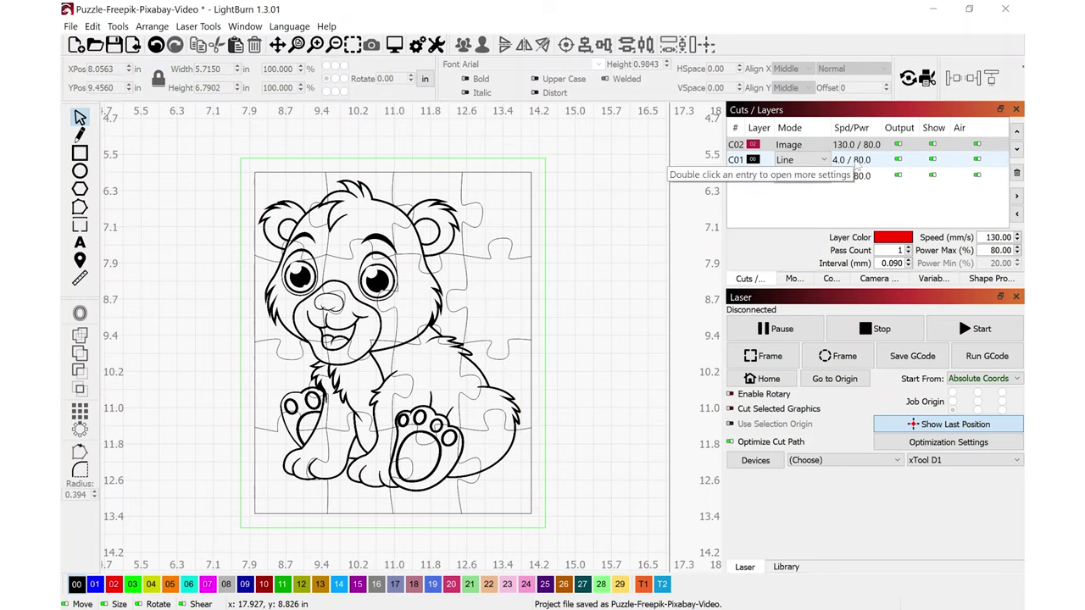
{"action": "left_click", "coordinate": [854, 161]}
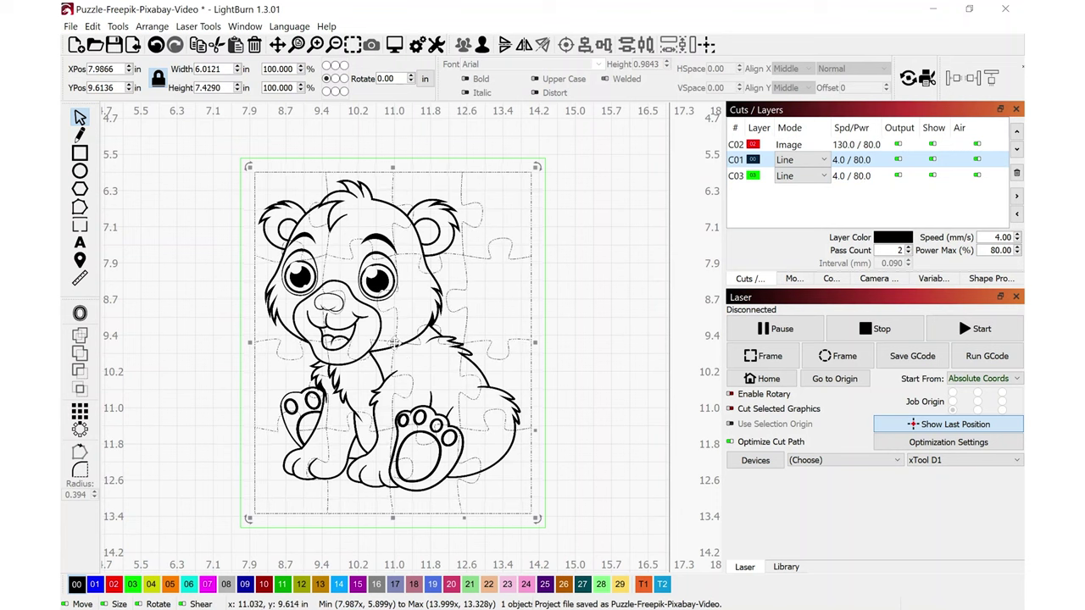
{"action": "left_click_drag", "start_coordinate": [396, 345], "coordinate": [343, 370]}
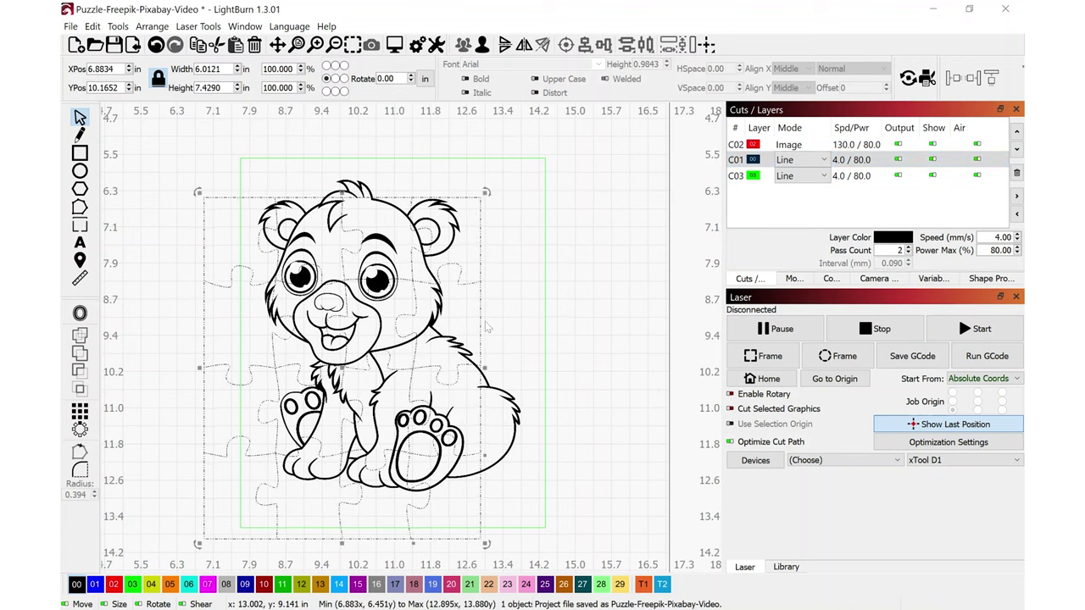
{"action": "key", "text": "ctrl+z"}
{"action": "left_click", "coordinate": [844, 178]}
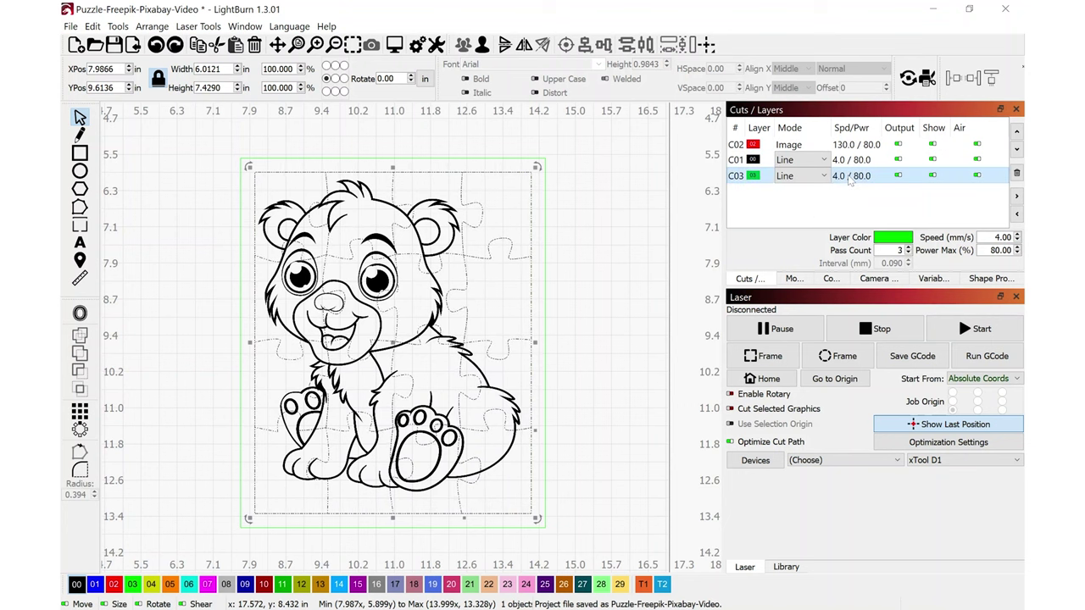
{"action": "key", "text": "ctrl+z"}
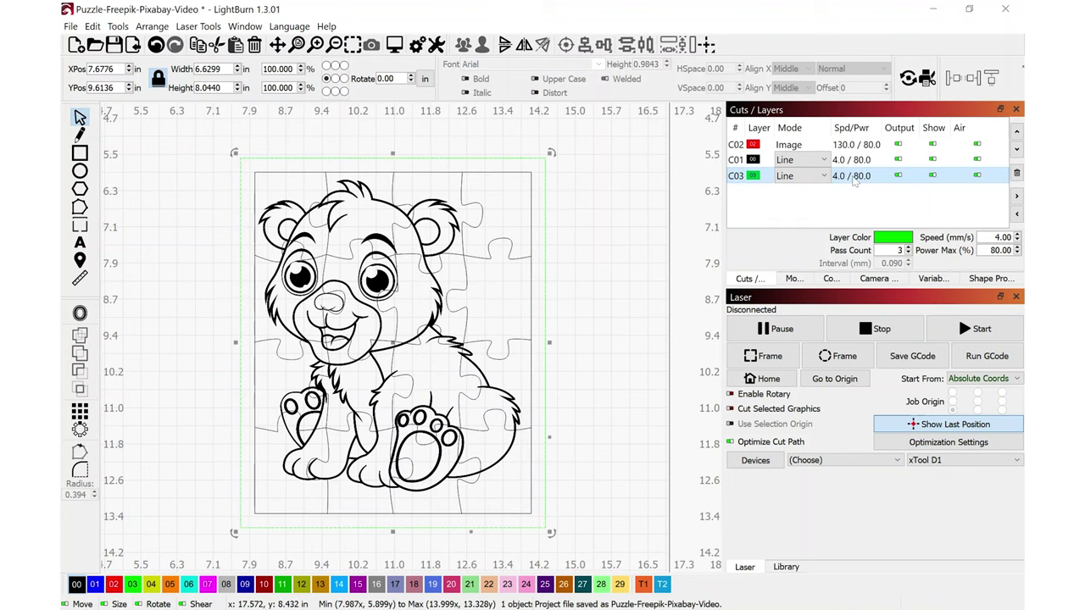
{"action": "mouse_move", "coordinate": [392, 345]}
{"action": "left_mouse_down"}
{"action": "mouse_move", "coordinate": [382, 346]}
{"action": "mouse_move", "coordinate": [403, 344]}
{"action": "left_mouse_up"}
{"action": "key", "text": "ctrl+z"}
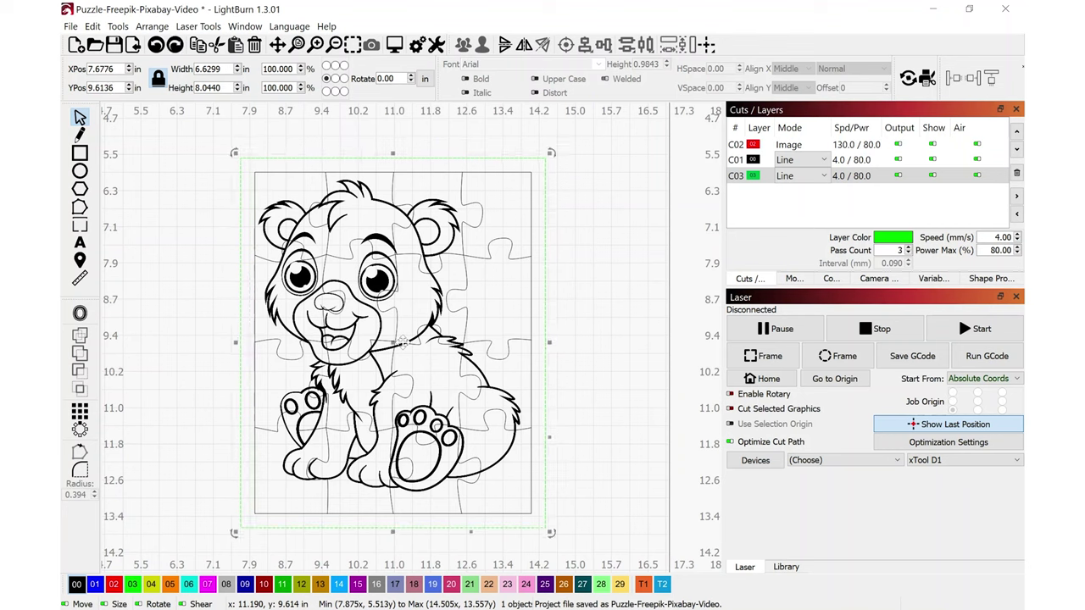
Turn off output for green frame layer C03, then trial-resize the whole design and undo it.
{"action": "left_click", "coordinate": [898, 176]}
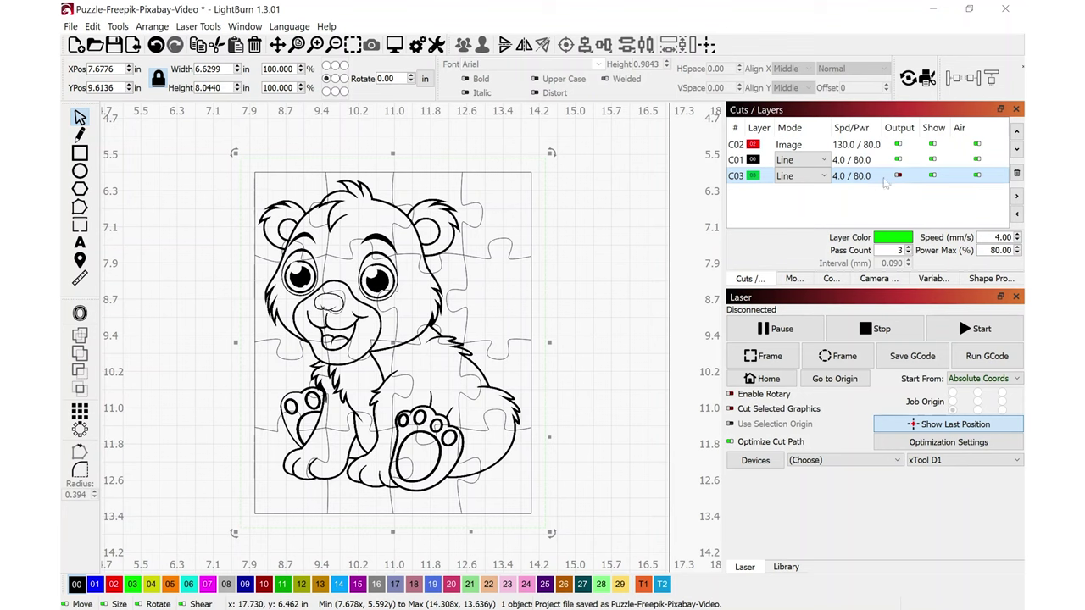
{"action": "scroll", "coordinate": [643, 315], "scroll_direction": "down", "scroll_amount": 1}
{"action": "key", "text": "ctrl+a"}
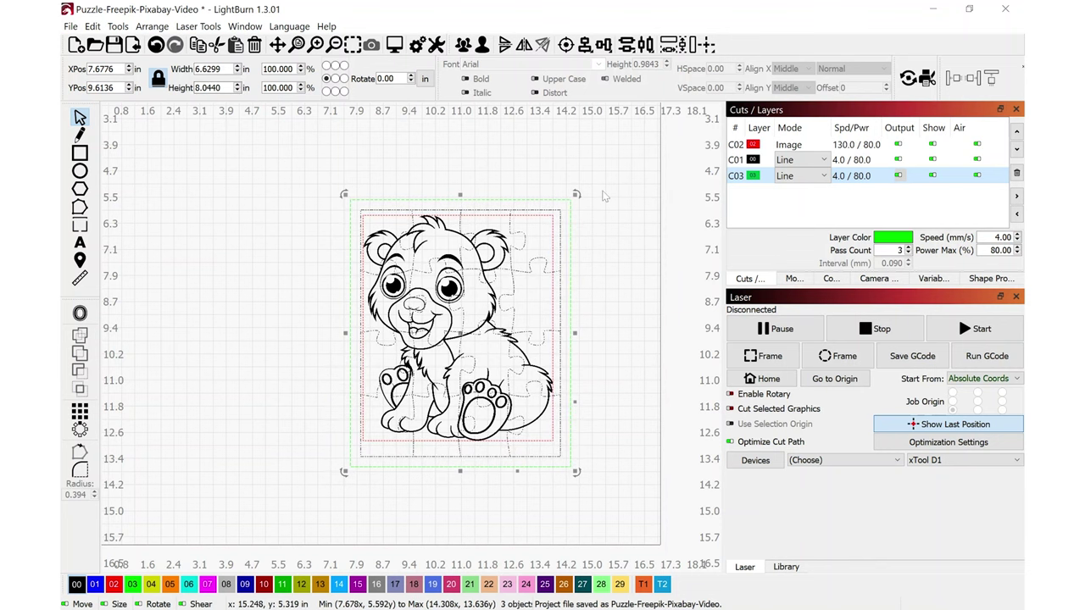
{"action": "left_click_drag", "start_coordinate": [575, 194], "coordinate": [546, 214]}
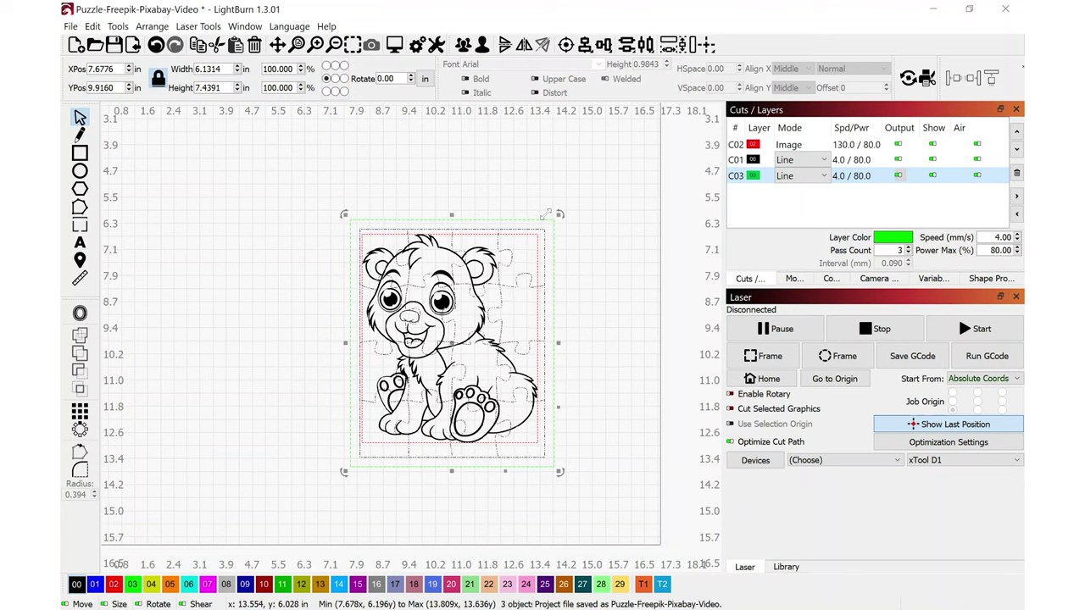
{"action": "key", "text": "ctrl+z"}
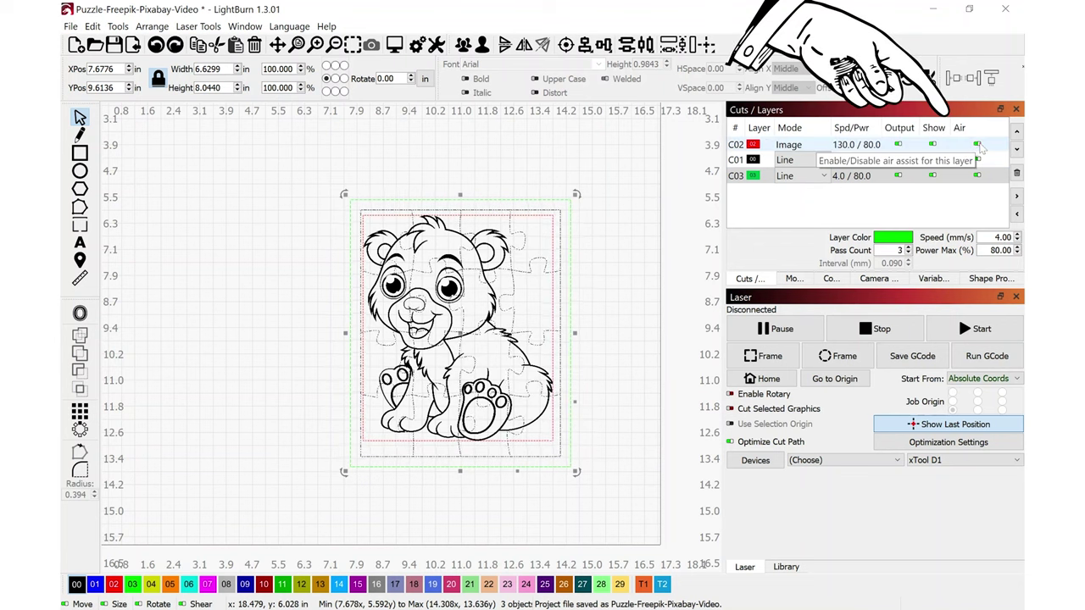
Disable air assist on the C02 image layer.
{"action": "left_click", "coordinate": [977, 145]}
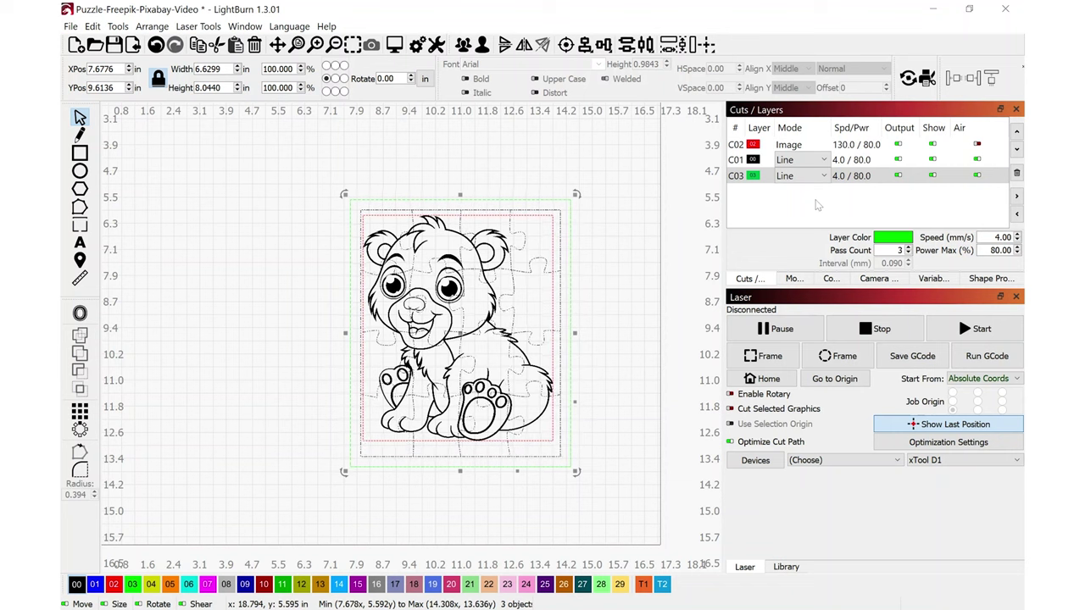
{"action": "key", "text": "Up"}
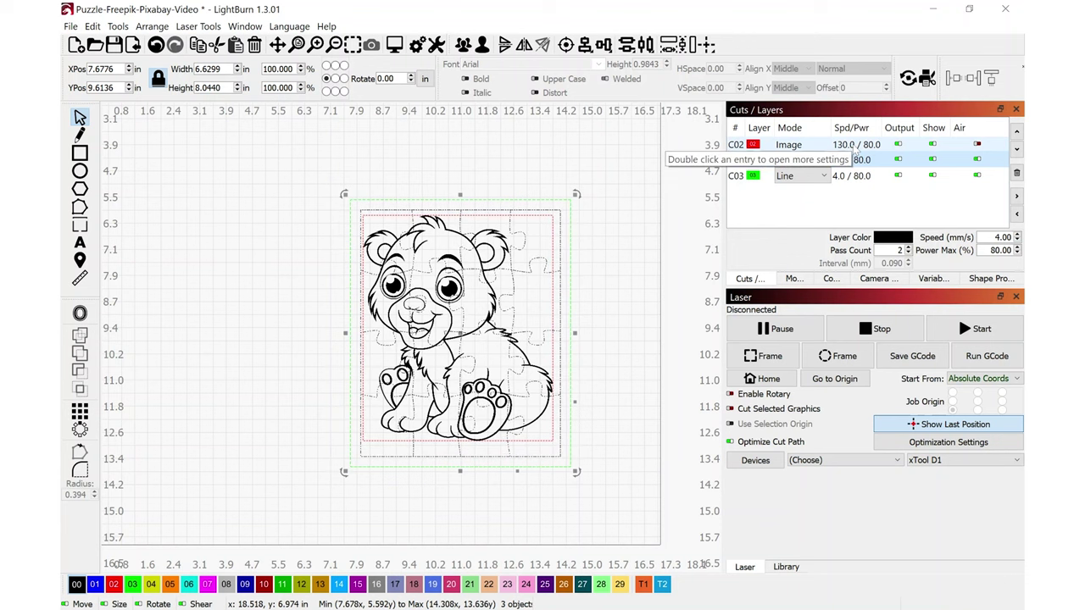
{"action": "double_click", "coordinate": [853, 150]}
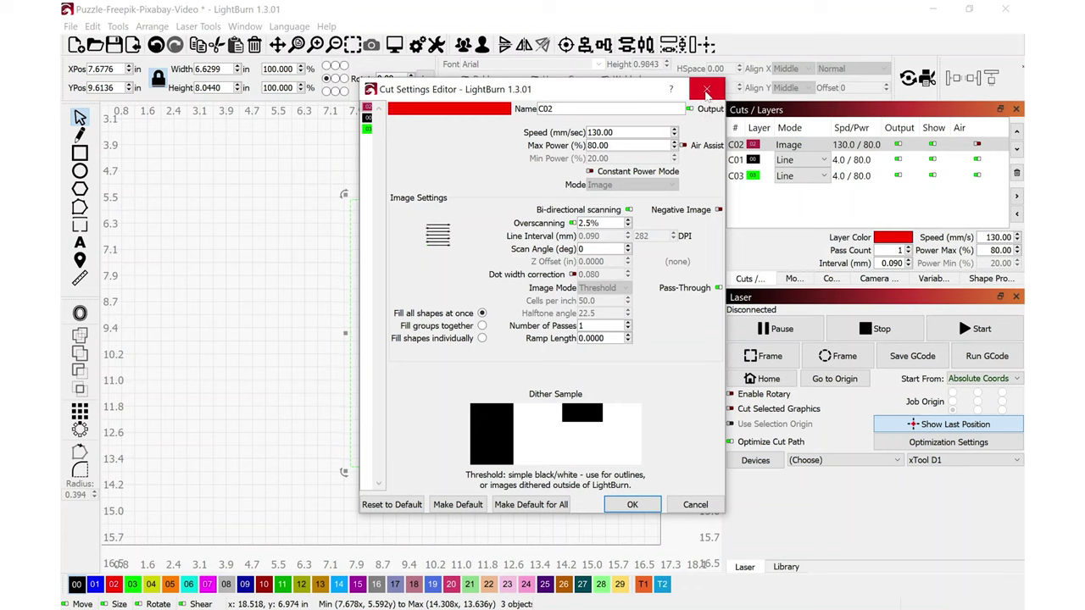
{"action": "left_click", "coordinate": [706, 90]}
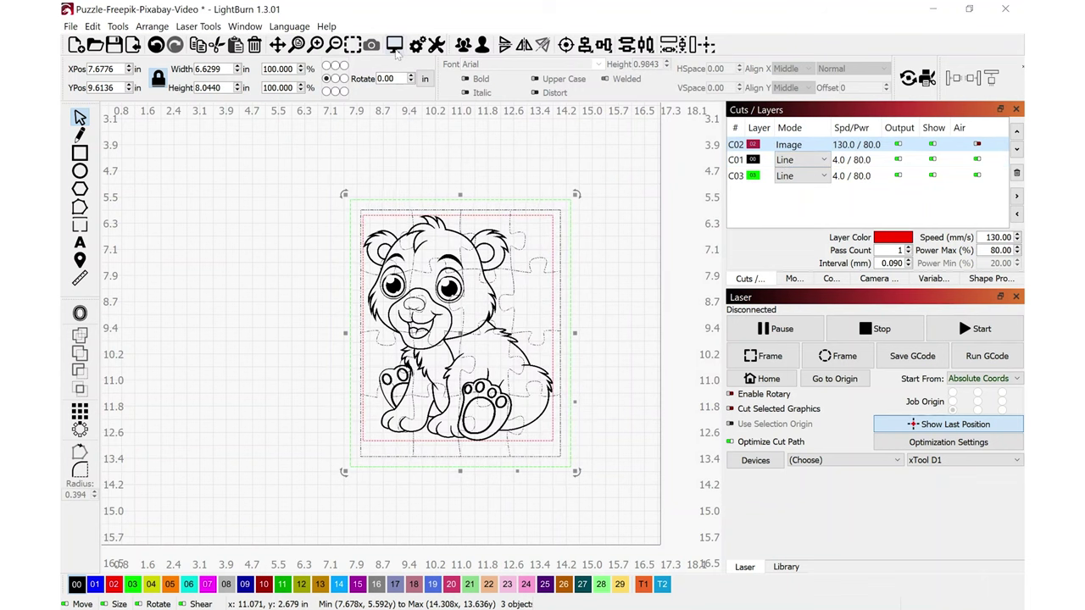
{"action": "left_click", "coordinate": [395, 46]}
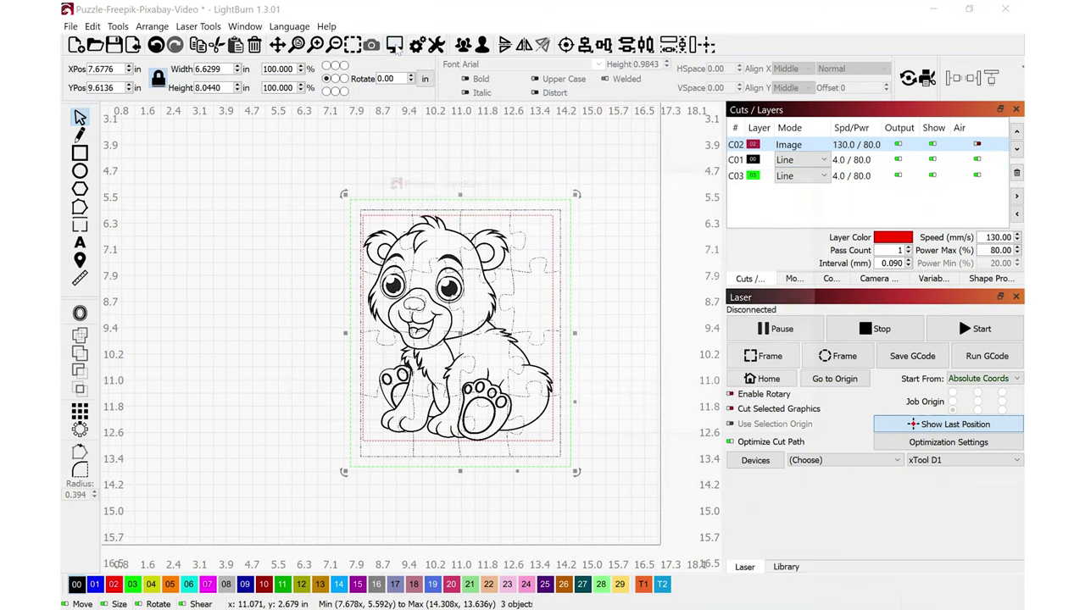
{"action": "scroll", "coordinate": [610, 271], "scroll_direction": "up", "scroll_amount": 5}
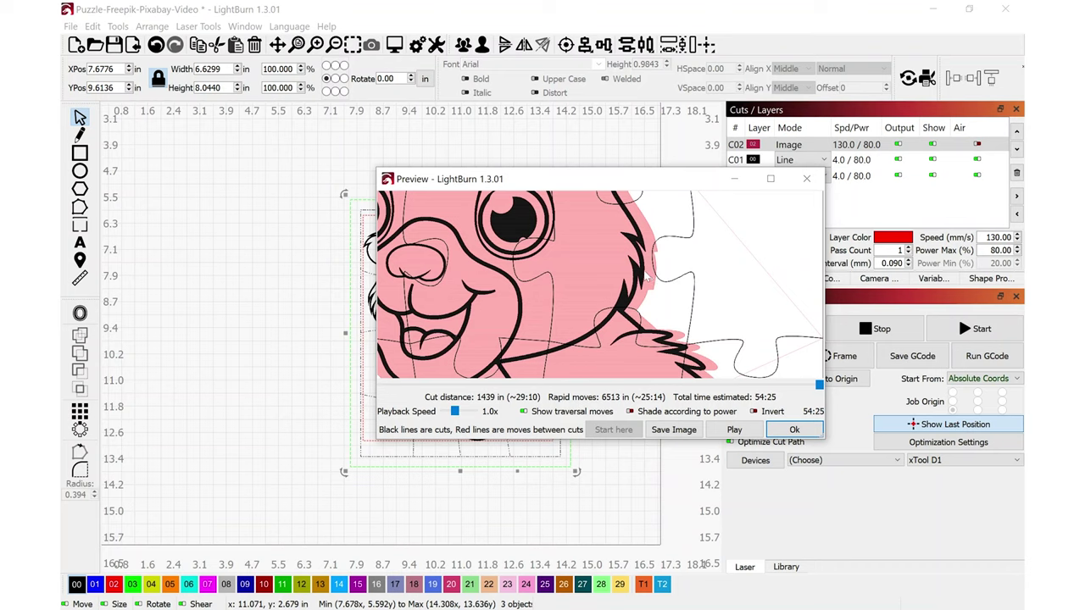
{"action": "scroll", "coordinate": [652, 278], "scroll_direction": "up", "scroll_amount": 3}
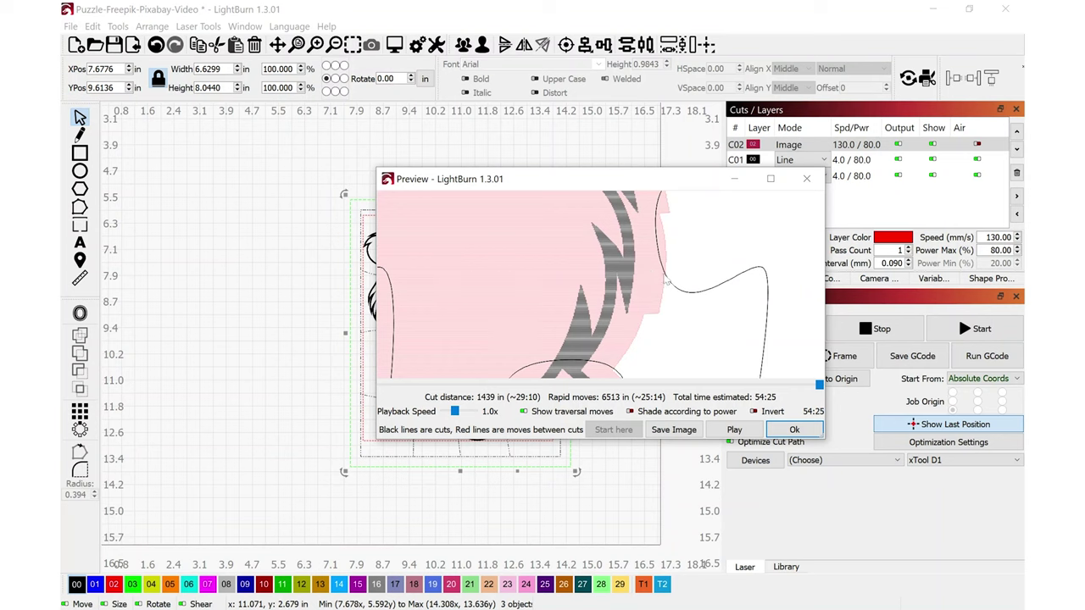
{"action": "scroll", "coordinate": [638, 282], "scroll_direction": "down", "scroll_amount": 4}
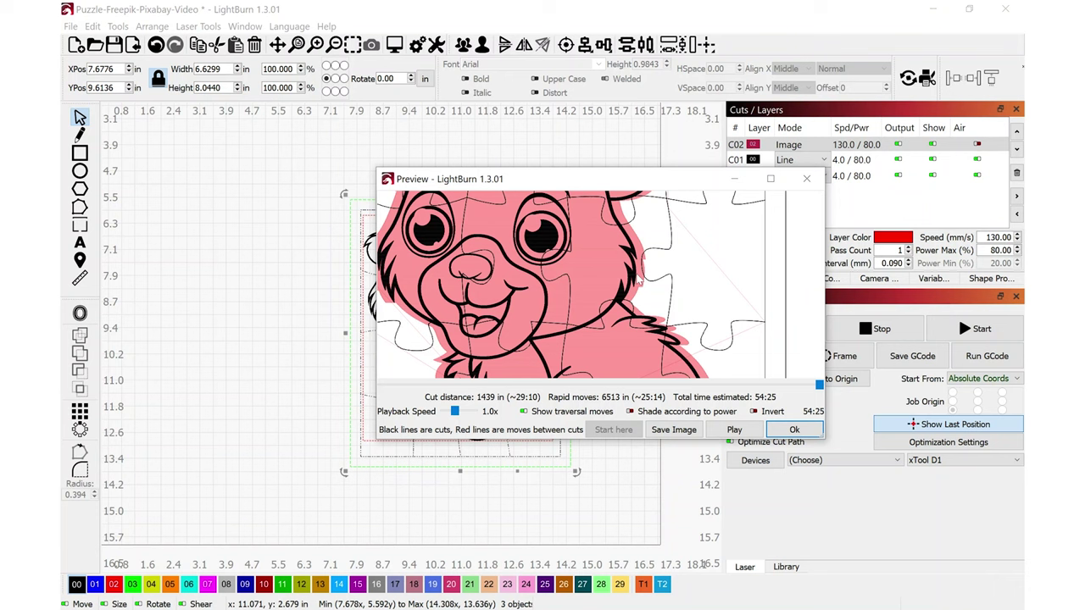
{"action": "left_click", "coordinate": [794, 429]}
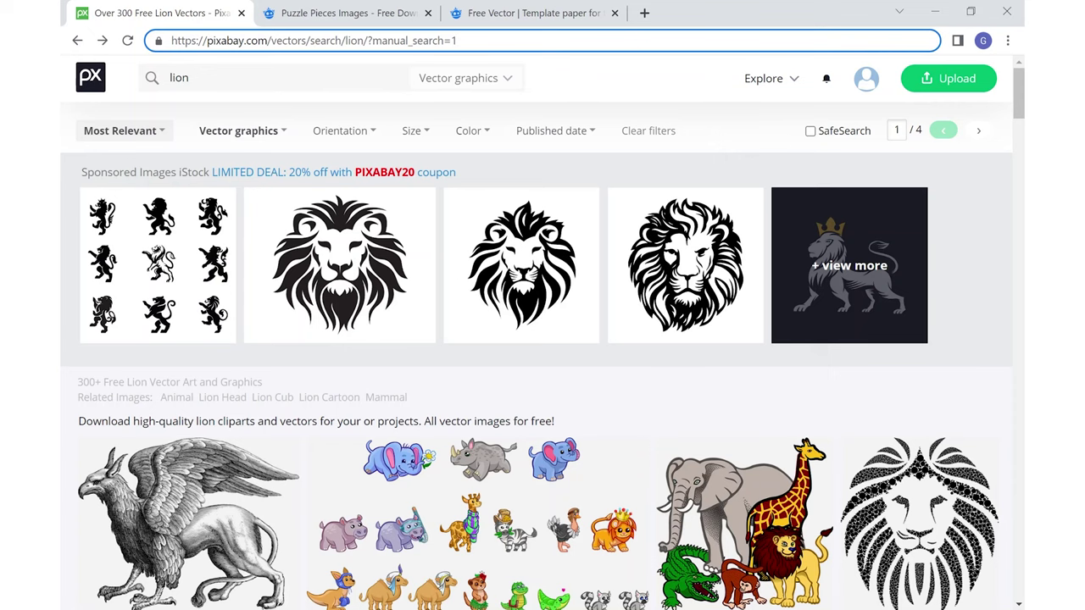
Keep the lion search on Vector graphics and scroll down to the outlined baby lion cub.
{"action": "scroll", "coordinate": [403, 272], "scroll_direction": "down", "scroll_amount": 2}
{"action": "scroll", "coordinate": [404, 273], "scroll_direction": "up", "scroll_amount": 2}
{"action": "left_click", "coordinate": [502, 79]}
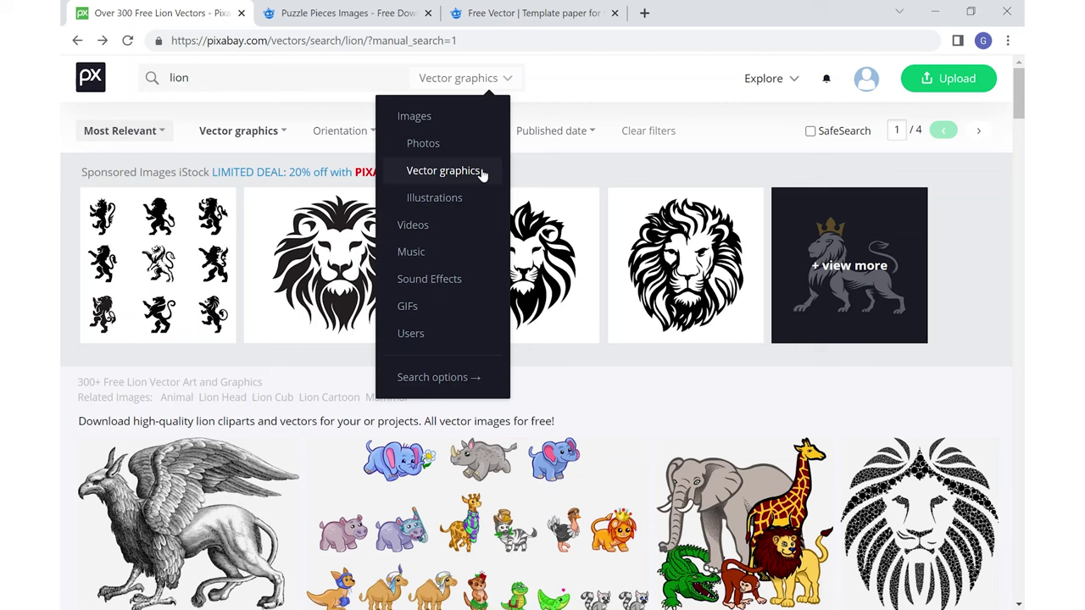
{"action": "left_click", "coordinate": [571, 116]}
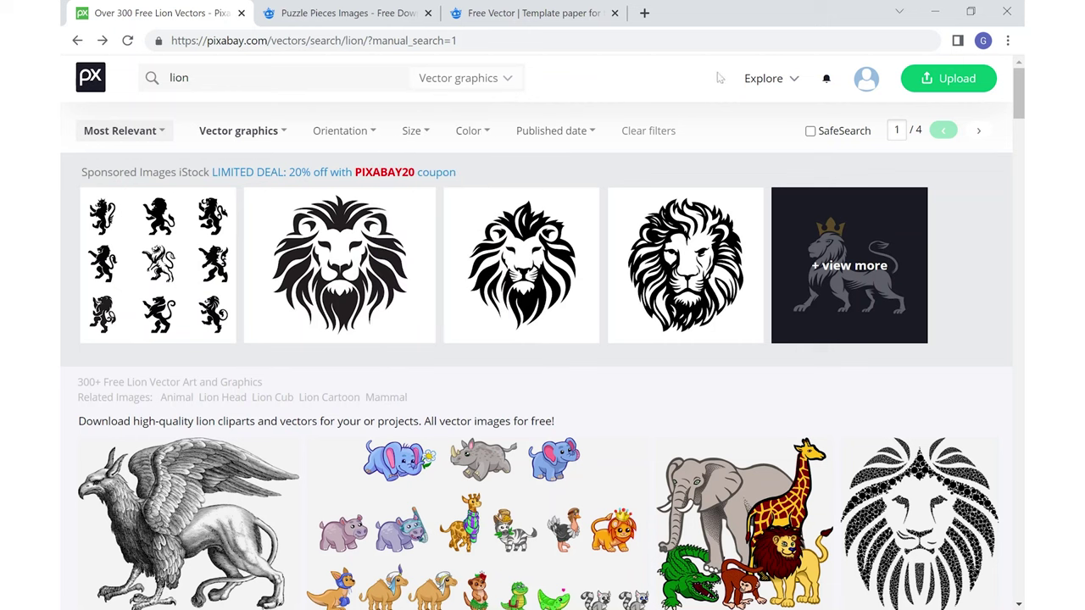
{"action": "scroll", "coordinate": [402, 301], "scroll_direction": "down", "scroll_amount": 5}
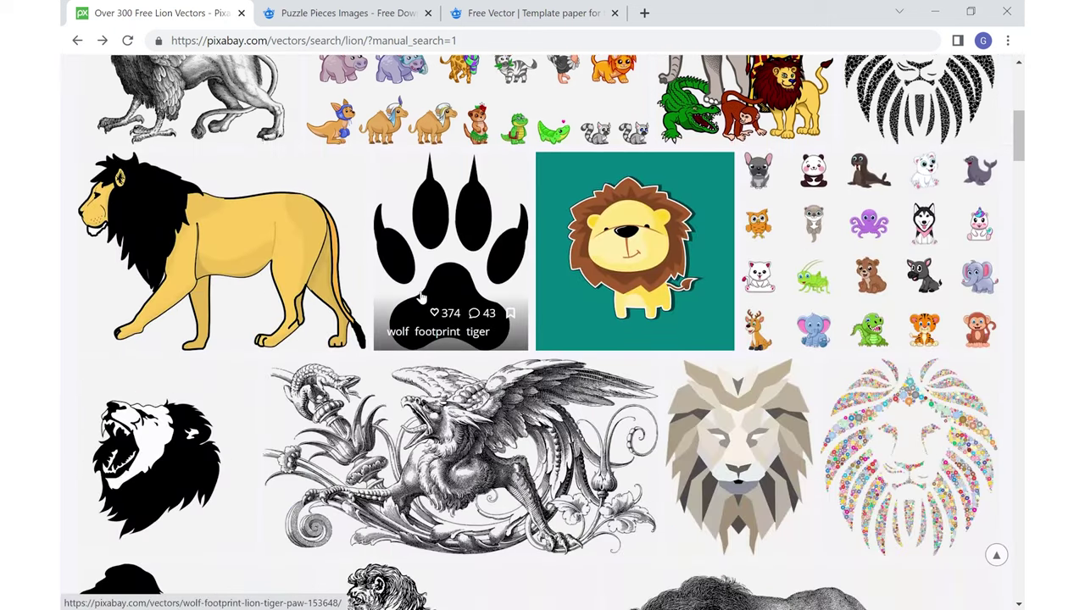
{"action": "scroll", "coordinate": [441, 296], "scroll_direction": "down", "scroll_amount": 7}
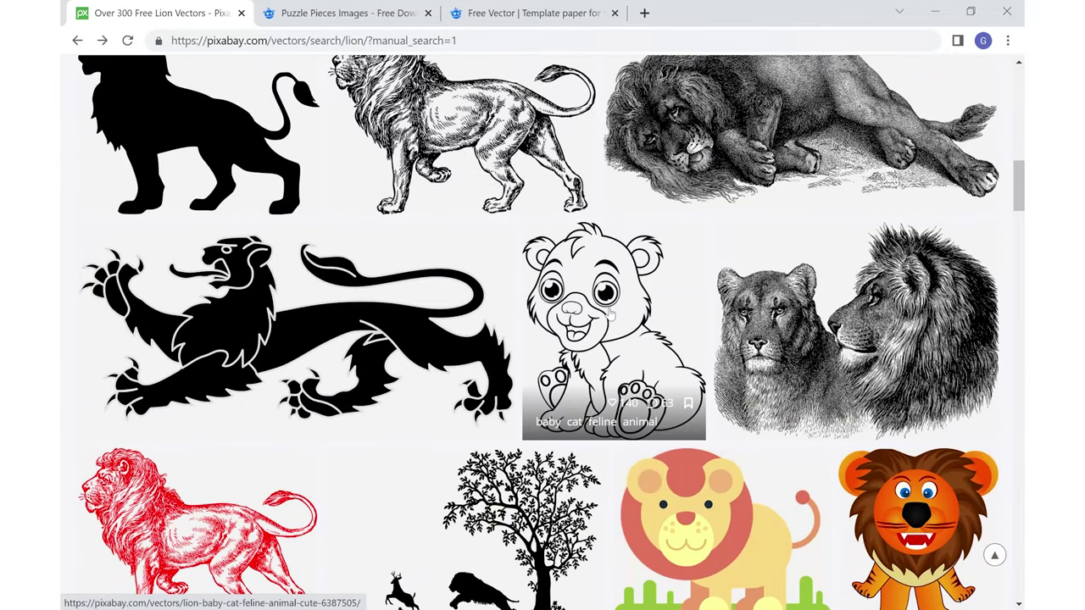
Open the Lion Baby Cat vector page and pick the 1077×1280 PNG free download size.
{"action": "left_click", "coordinate": [611, 314]}
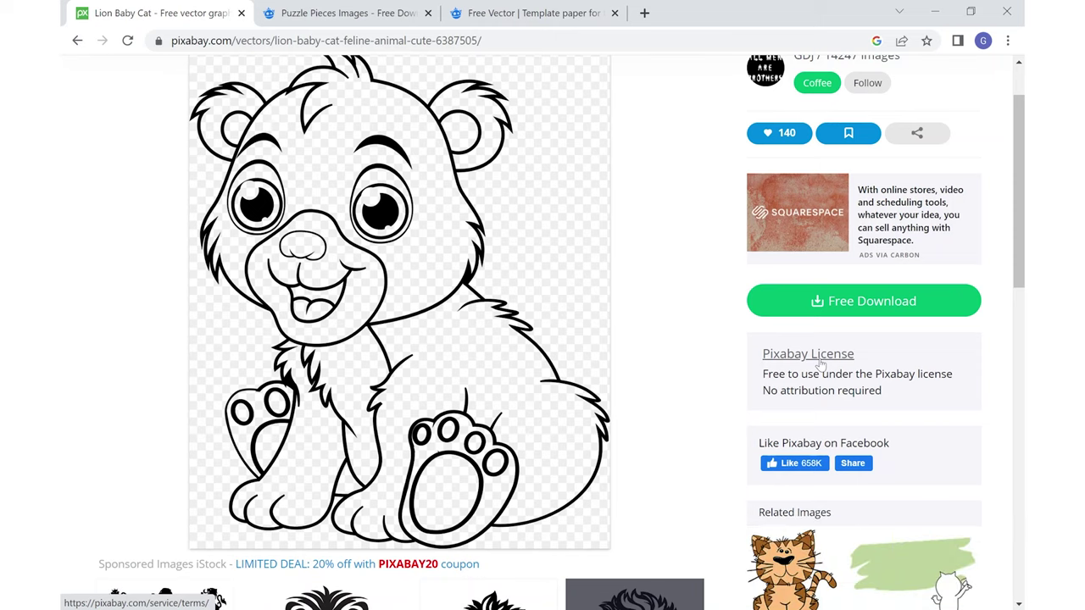
{"action": "left_click", "coordinate": [835, 303]}
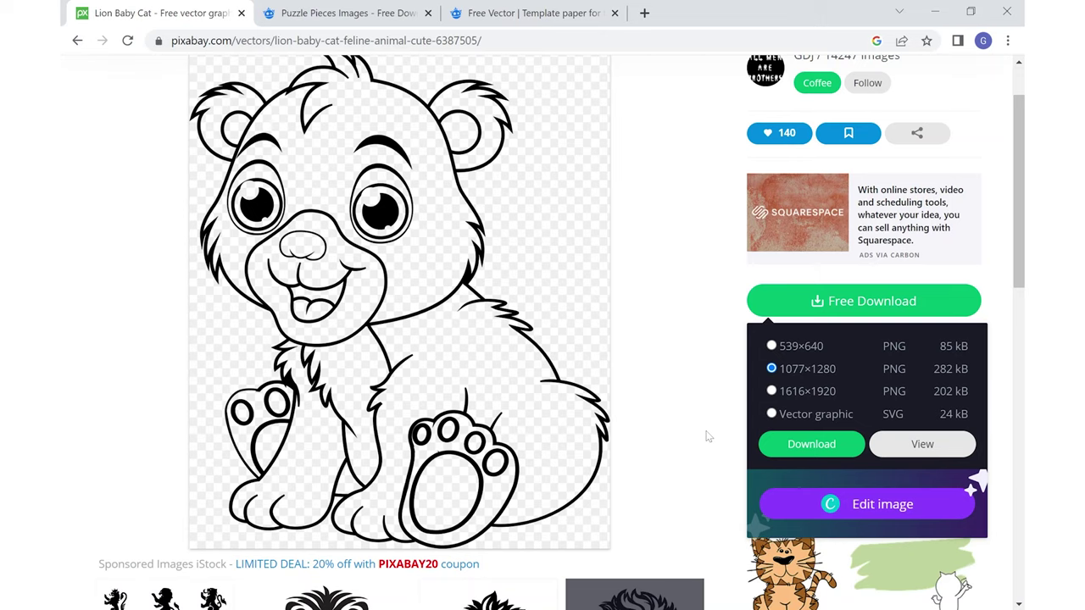
{"action": "scroll", "coordinate": [701, 415], "scroll_direction": "up", "scroll_amount": 1}
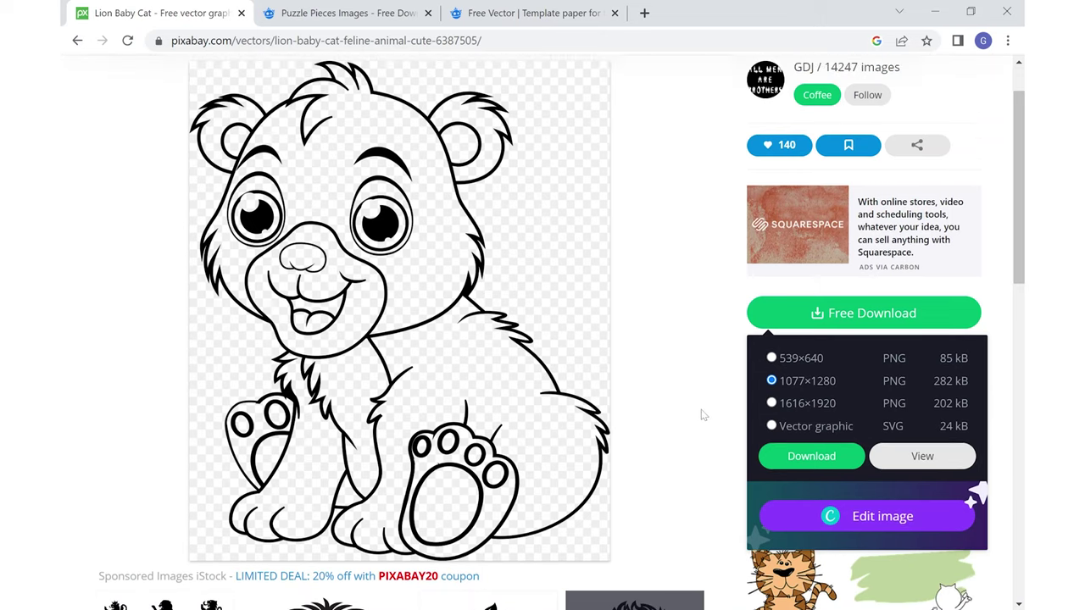
{"action": "scroll", "coordinate": [701, 415], "scroll_direction": "up", "scroll_amount": 2}
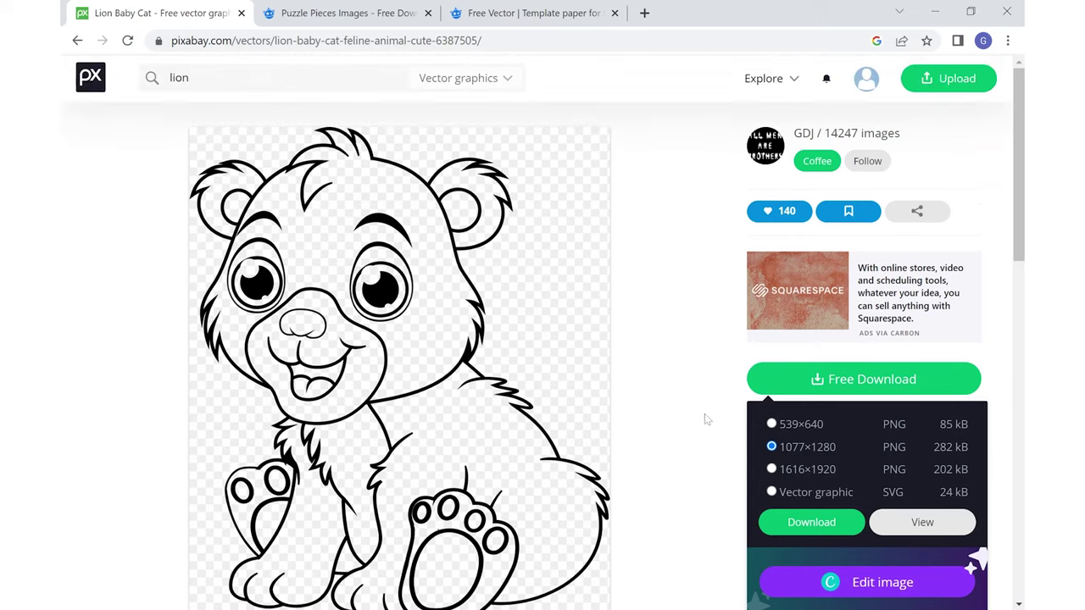
{"action": "left_click", "coordinate": [338, 14]}
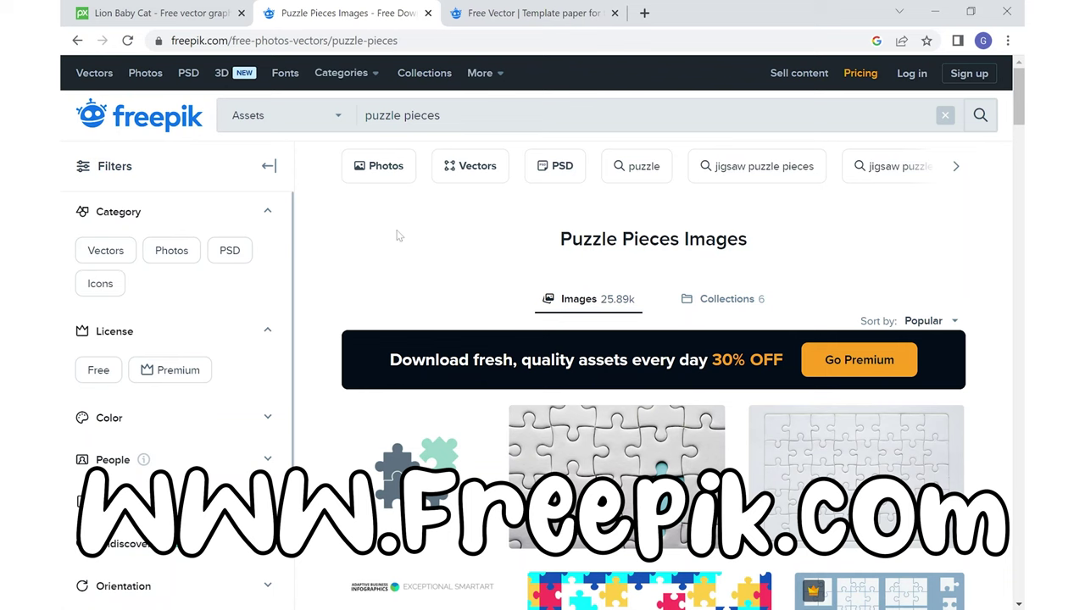
Browse Freepik's puzzle pieces results and open the free jigsaw template paper vector page.
{"action": "scroll", "coordinate": [483, 288], "scroll_direction": "down", "scroll_amount": 5}
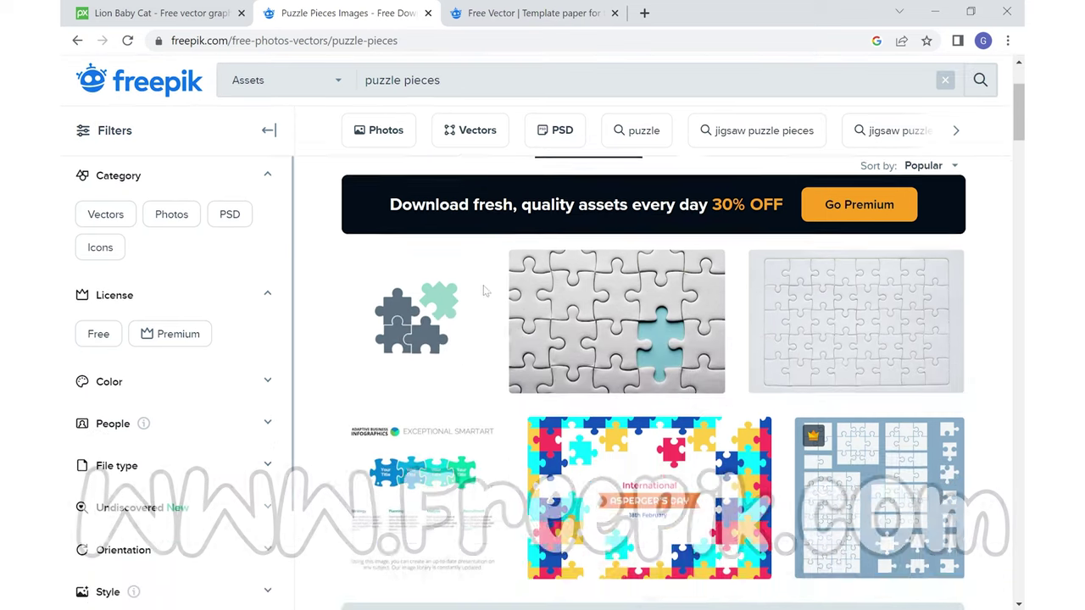
{"action": "scroll", "coordinate": [483, 292], "scroll_direction": "up", "scroll_amount": 4}
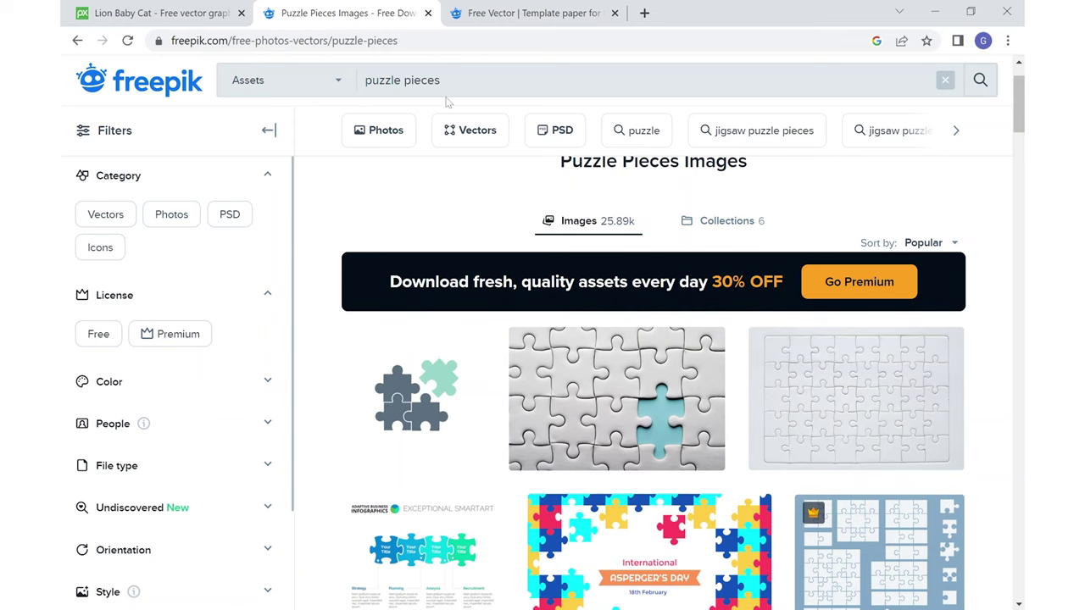
{"action": "scroll", "coordinate": [597, 398], "scroll_direction": "down", "scroll_amount": 4}
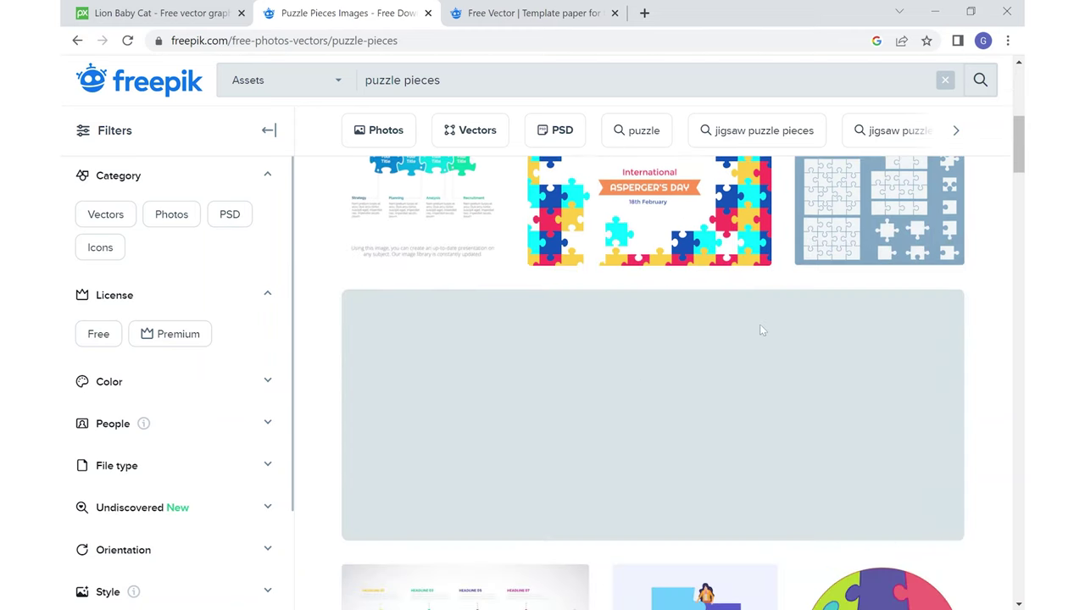
{"action": "scroll", "coordinate": [759, 324], "scroll_direction": "down", "scroll_amount": 3}
{"action": "scroll", "coordinate": [726, 318], "scroll_direction": "down", "scroll_amount": 3}
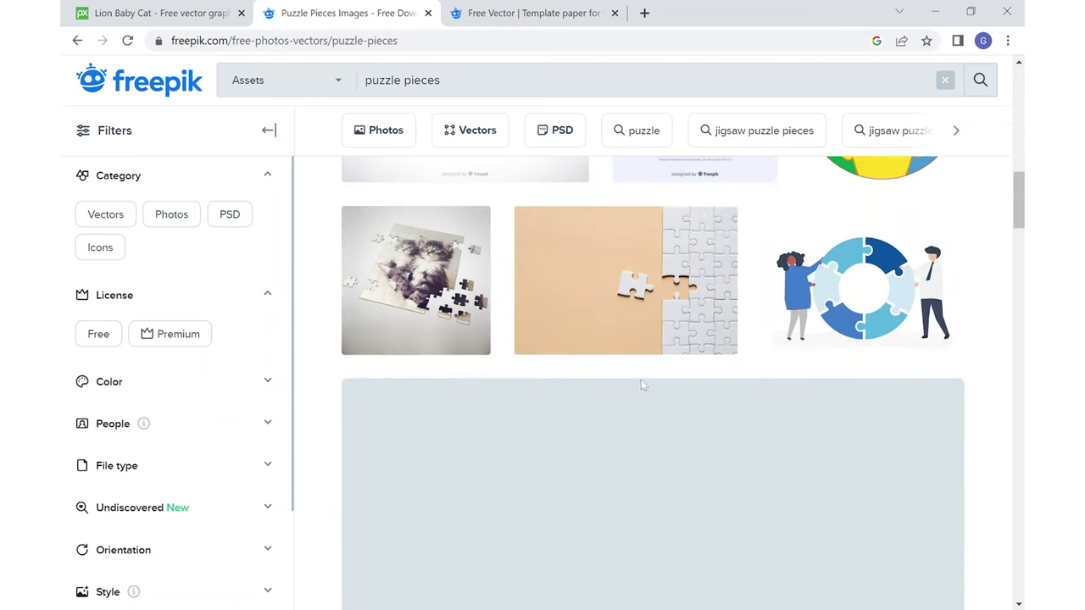
{"action": "scroll", "coordinate": [666, 381], "scroll_direction": "down", "scroll_amount": 5}
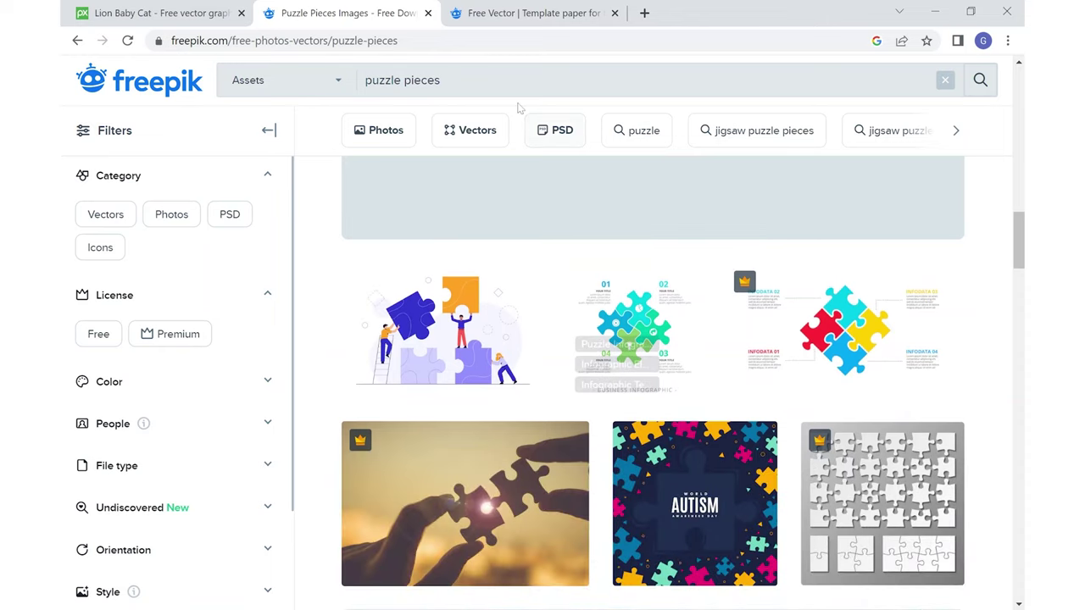
{"action": "left_click", "coordinate": [505, 21]}
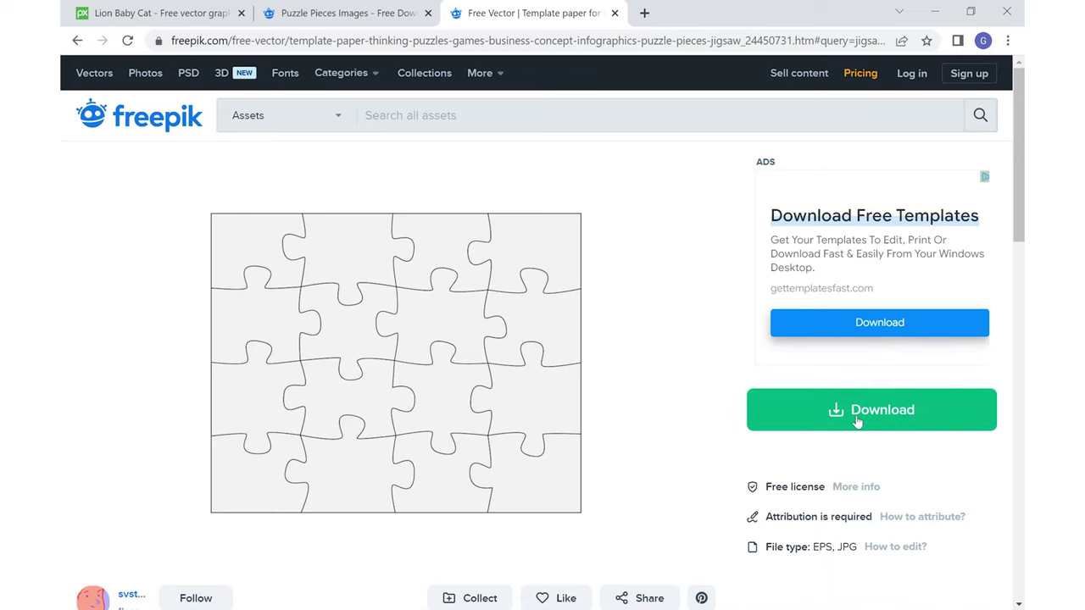
{"action": "scroll", "coordinate": [858, 470], "scroll_direction": "down", "scroll_amount": 2}
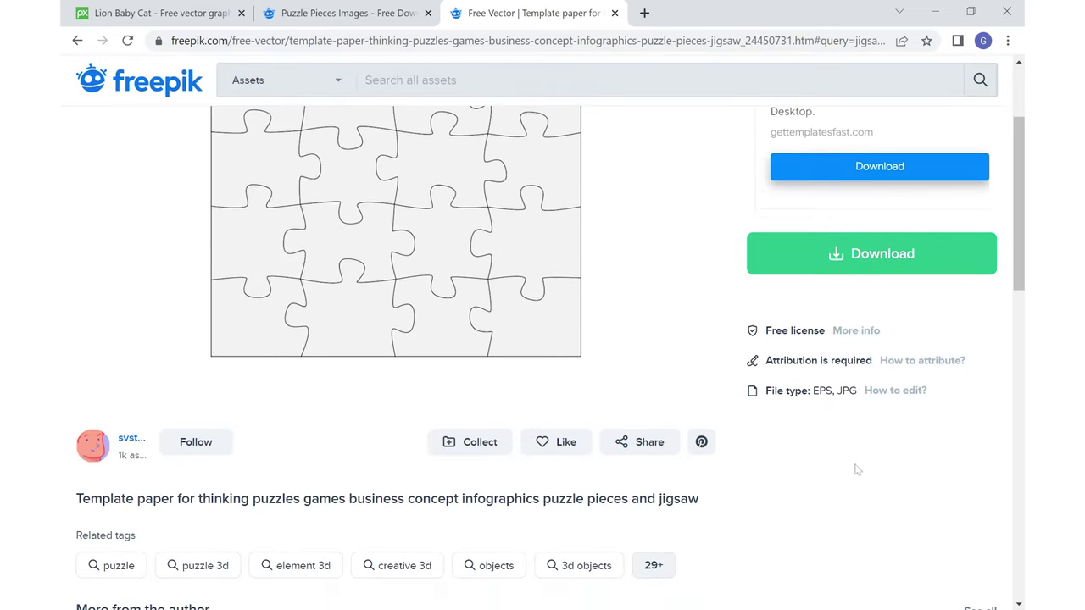
{"action": "scroll", "coordinate": [494, 352], "scroll_direction": "up", "scroll_amount": 1}
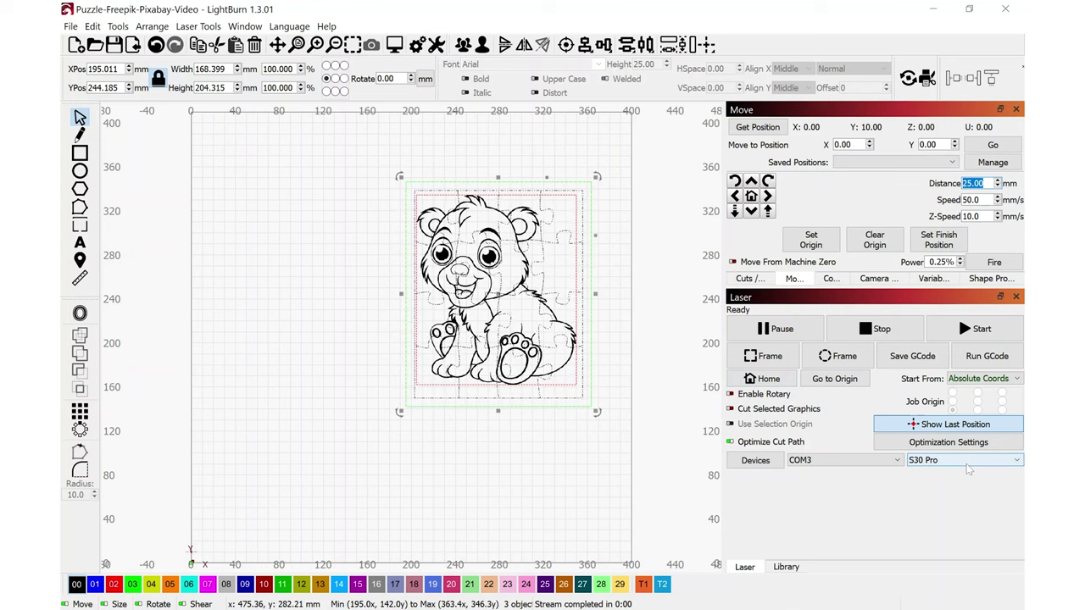
Home the laser and jog the head in 25 mm steps up to Y 100.
{"action": "left_click", "coordinate": [766, 380]}
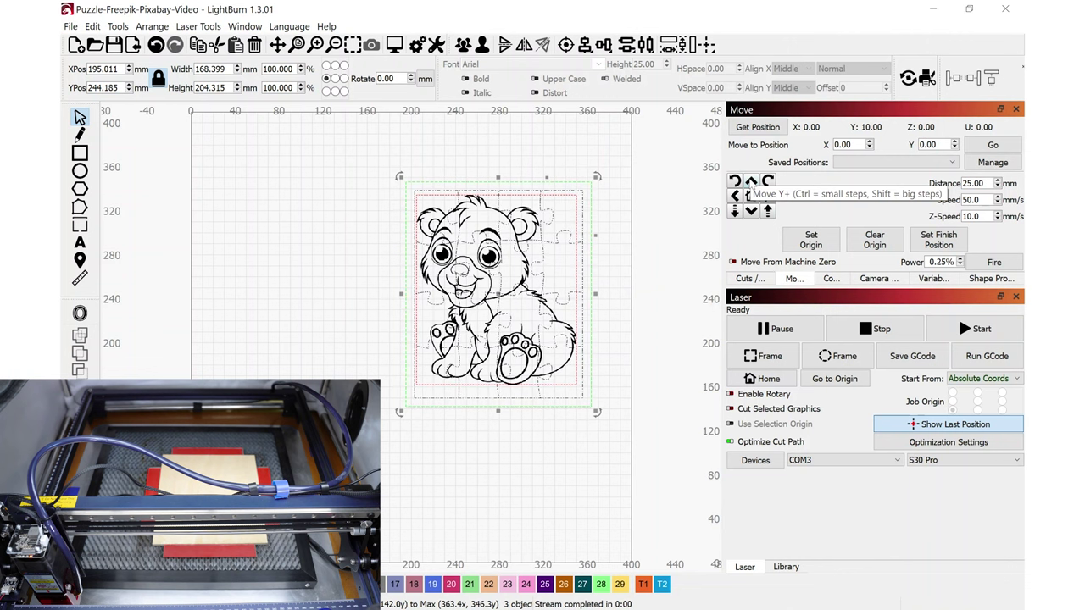
{"action": "left_click", "coordinate": [750, 181]}
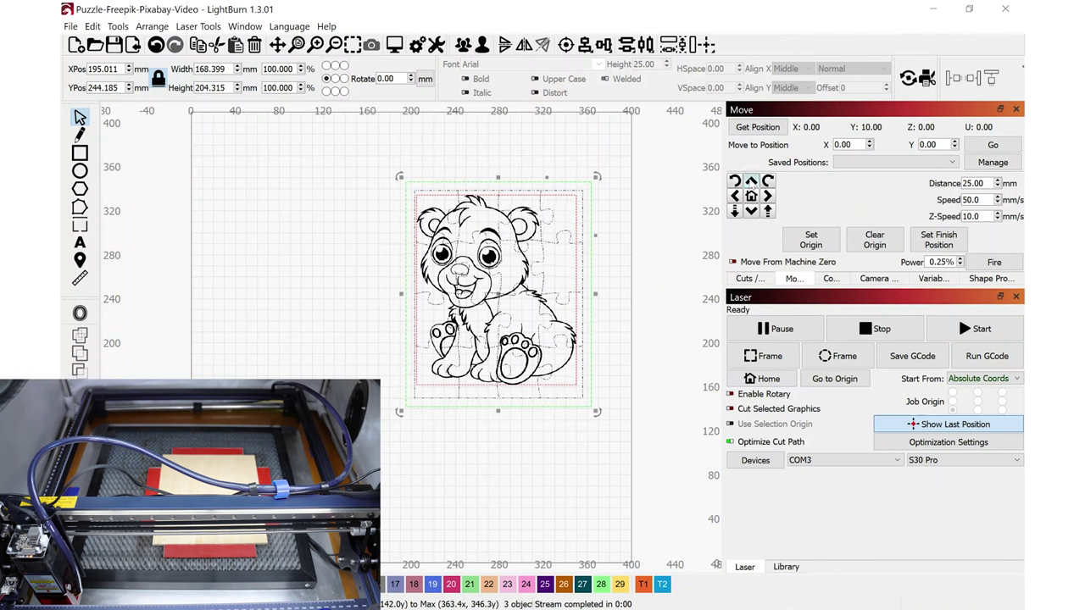
{"action": "left_click", "coordinate": [751, 182]}
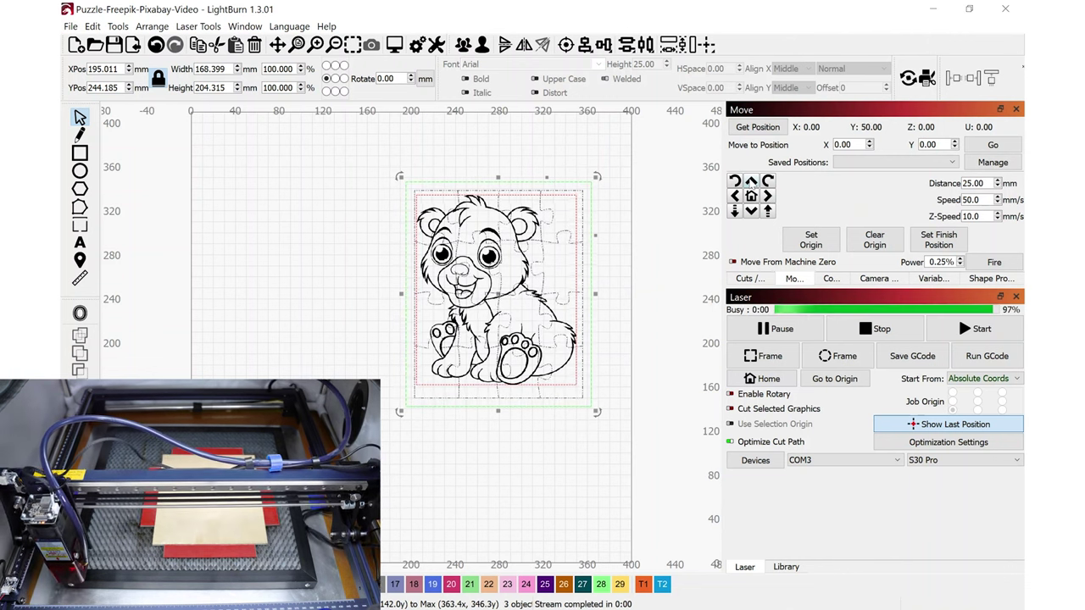
{"action": "left_click", "coordinate": [751, 181]}
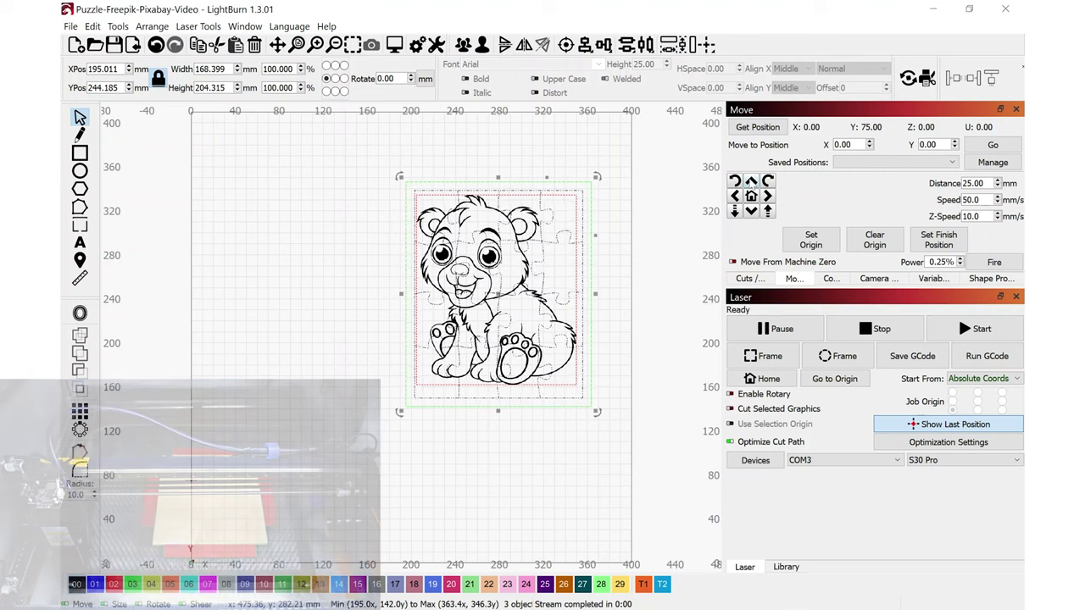
{"action": "left_click", "coordinate": [750, 181]}
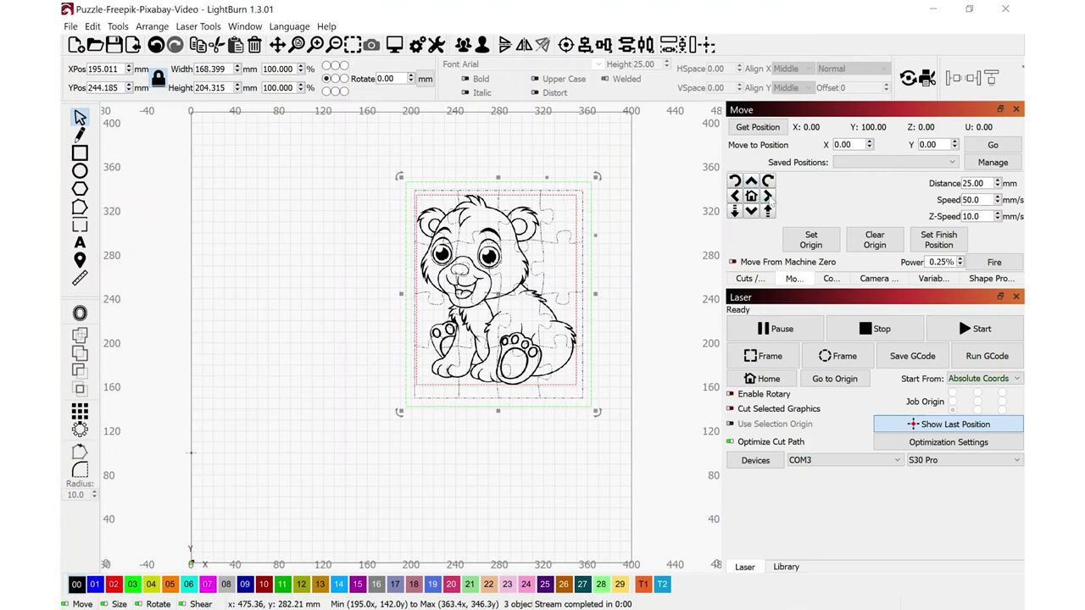
Jog the head on to X 125, Y 115, finishing with 5 mm steps.
{"action": "left_click", "coordinate": [767, 196]}
{"action": "left_click", "coordinate": [768, 196]}
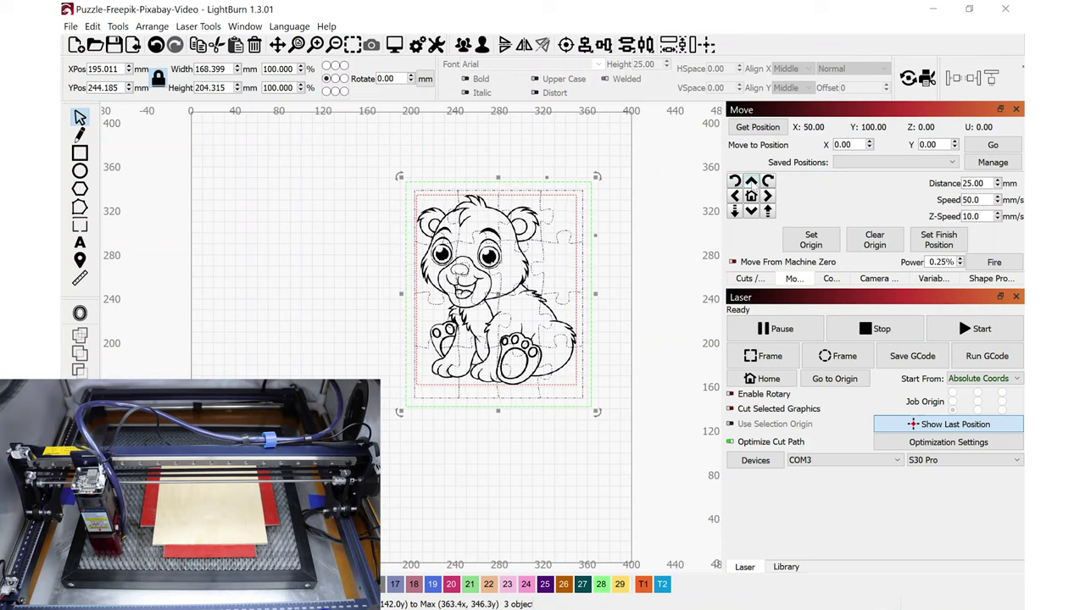
{"action": "key", "text": "KP_8"}
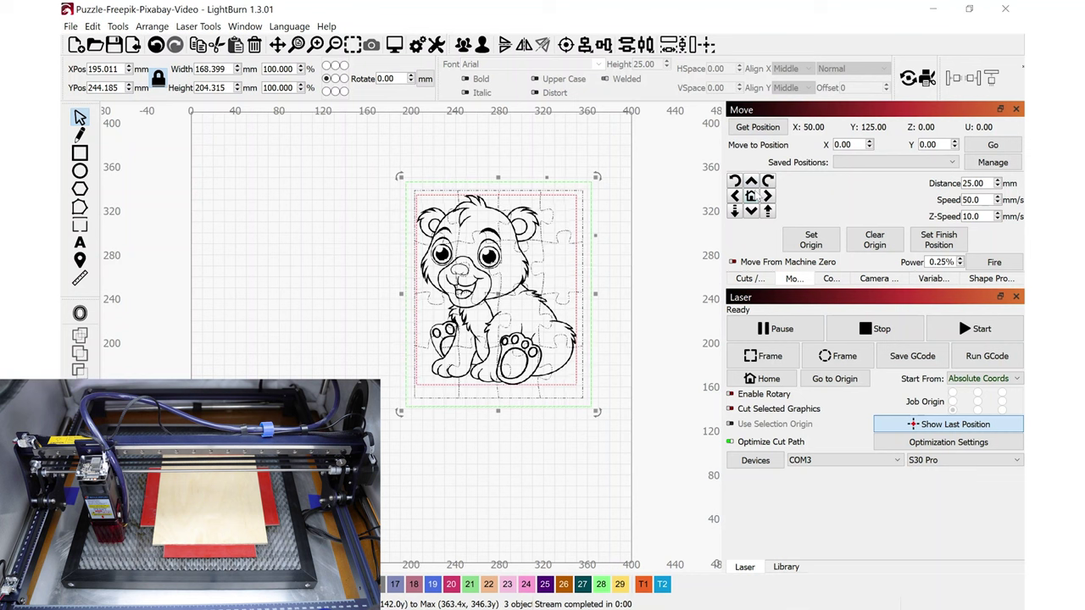
{"action": "left_click", "coordinate": [767, 196]}
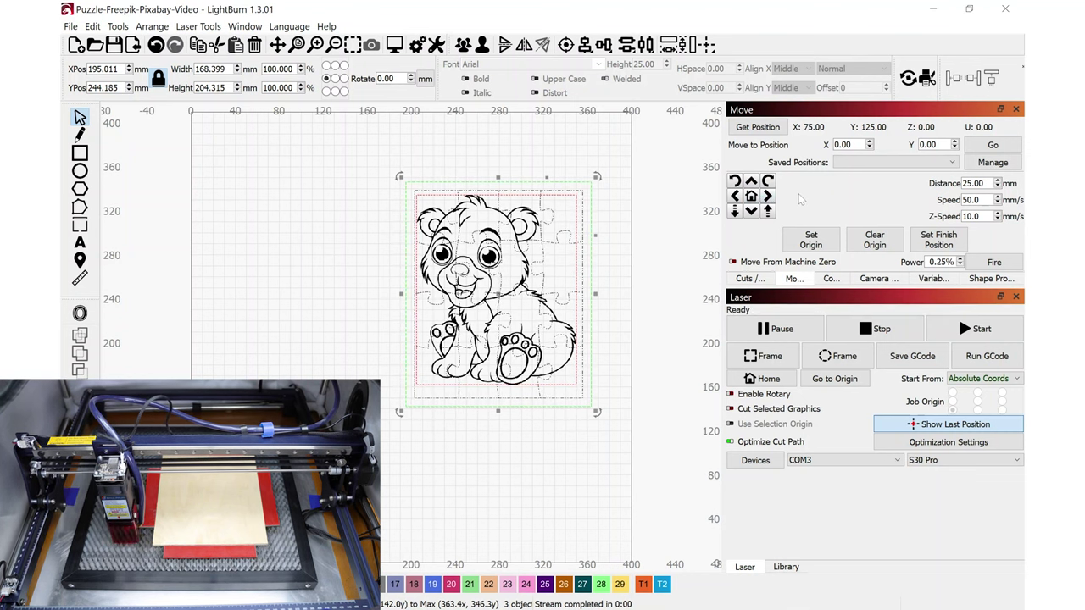
{"action": "key", "text": "KP_6"}
{"action": "left_click", "coordinate": [767, 195]}
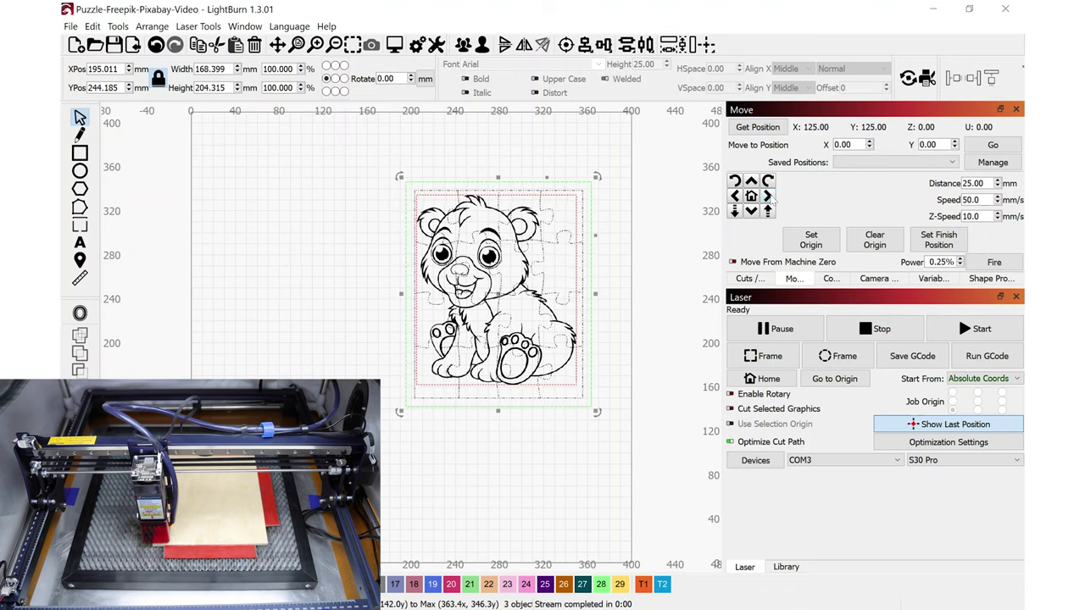
{"action": "left_click", "coordinate": [751, 211]}
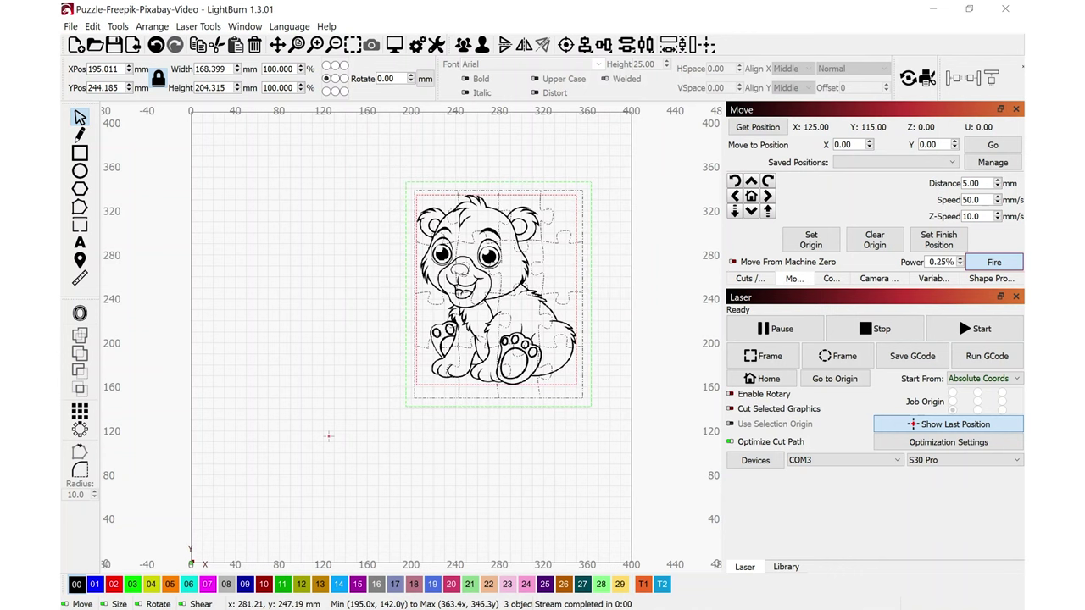
Move the puzzle design to X 125.372, Y 216.906 and frame its outline on the laser.
{"action": "left_click_drag", "start_coordinate": [501, 291], "coordinate": [422, 321]}
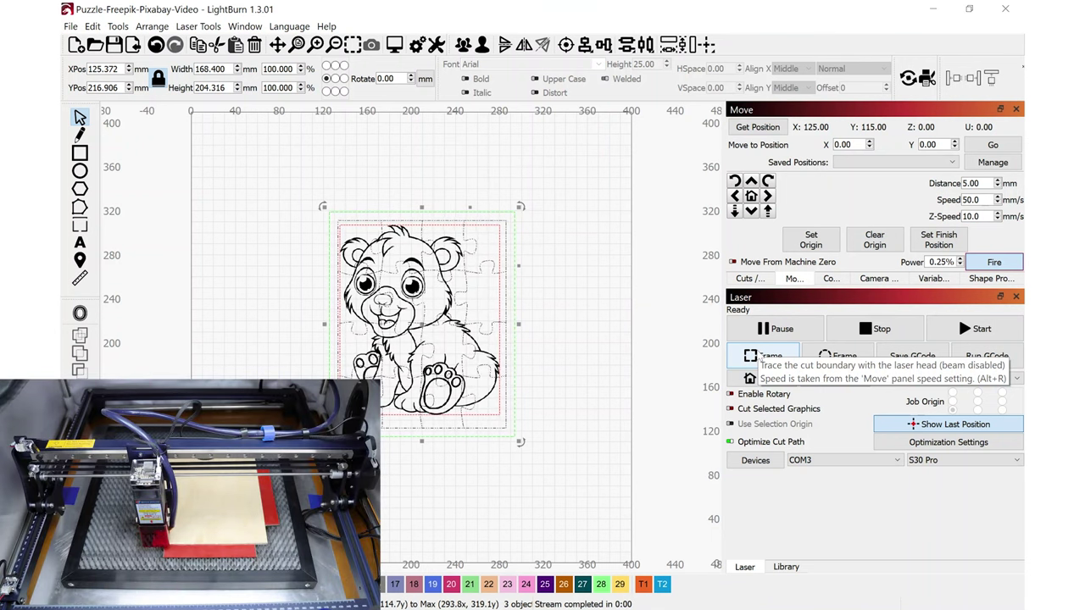
{"action": "left_click", "coordinate": [758, 357]}
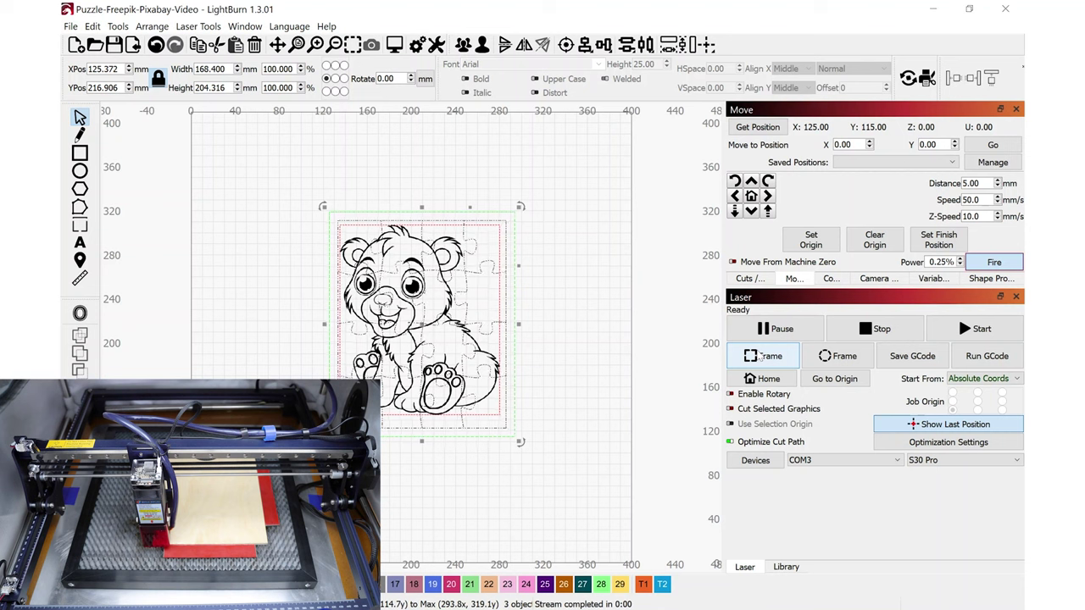
{"action": "left_click", "coordinate": [745, 279]}
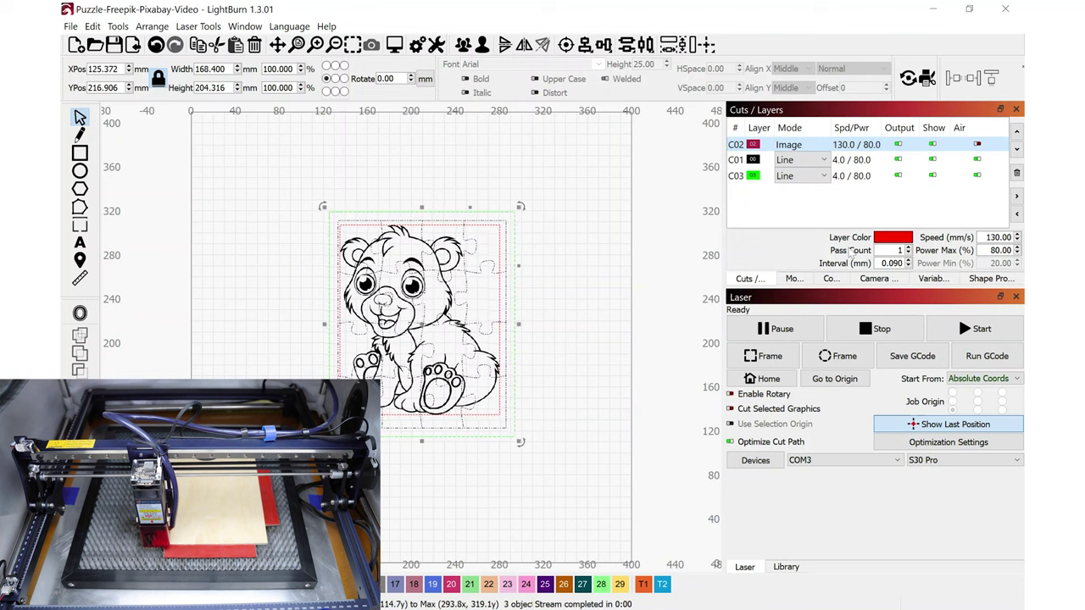
{"action": "left_click", "coordinate": [861, 161]}
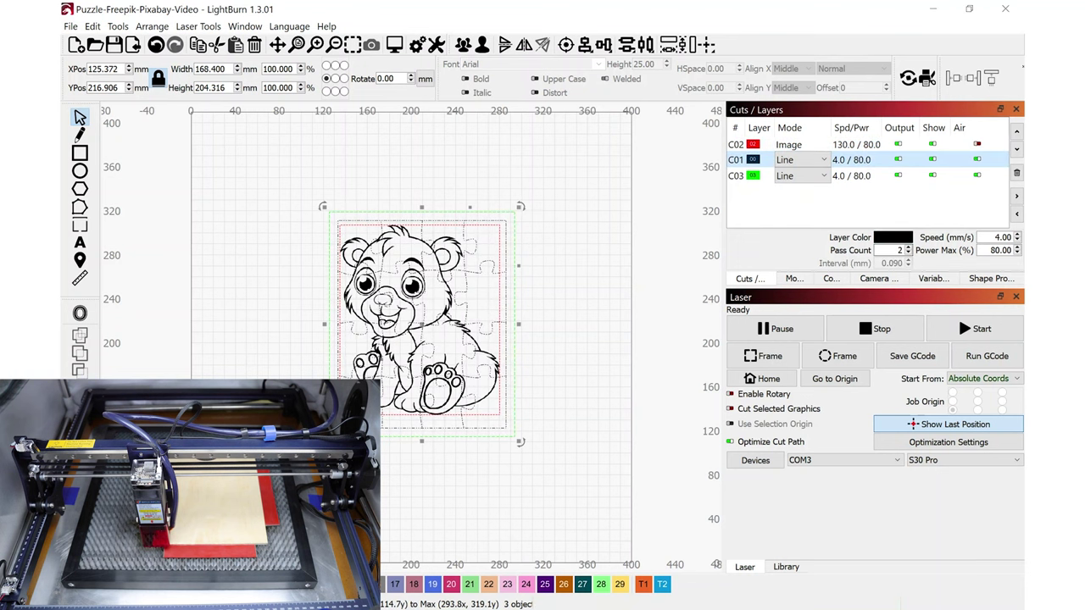
{"action": "left_click", "coordinate": [864, 178]}
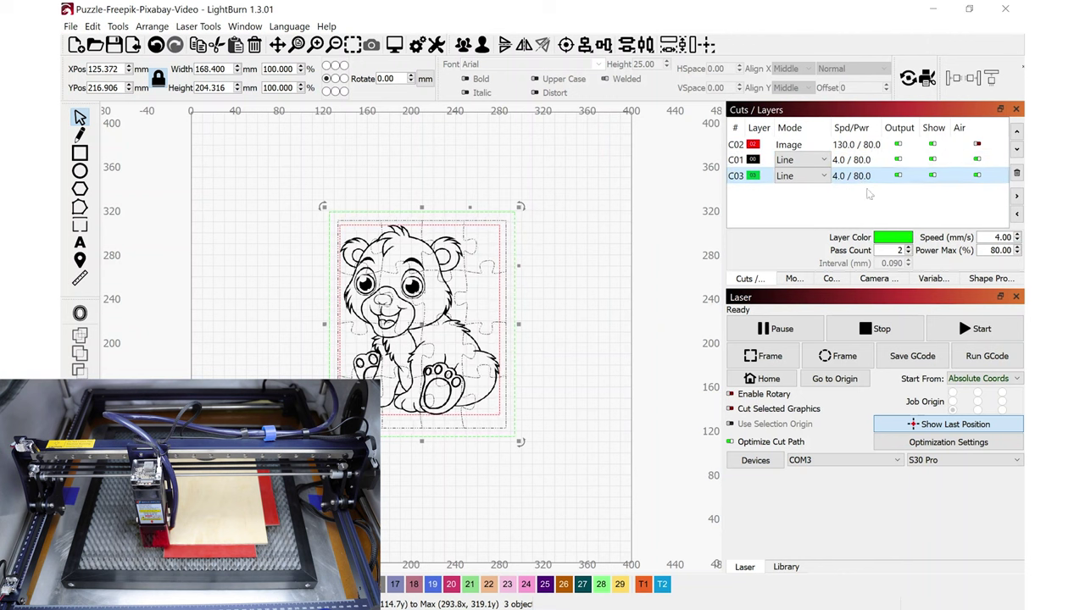